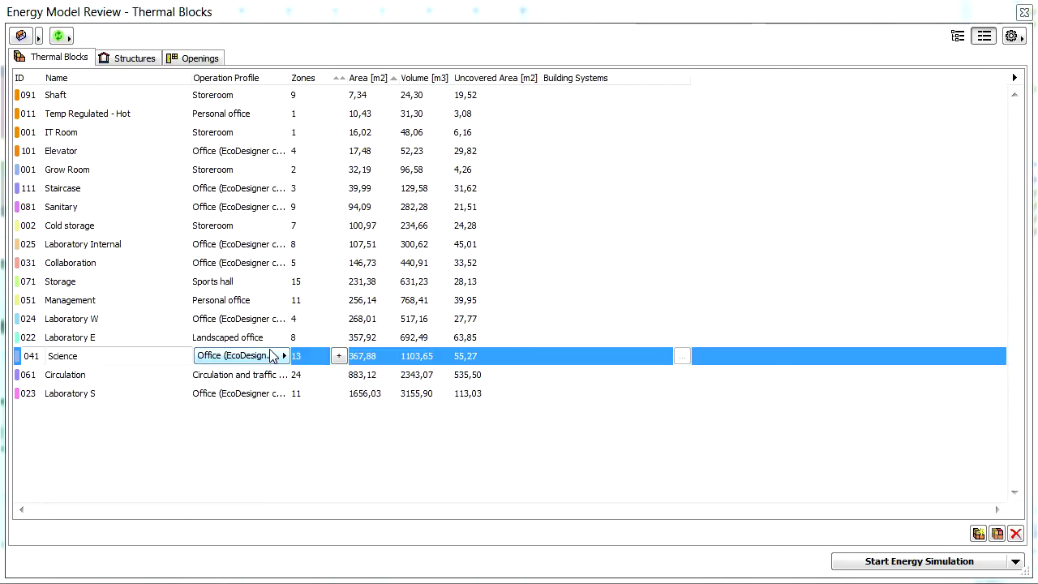
{"action": "left_click", "coordinate": [274, 357]}
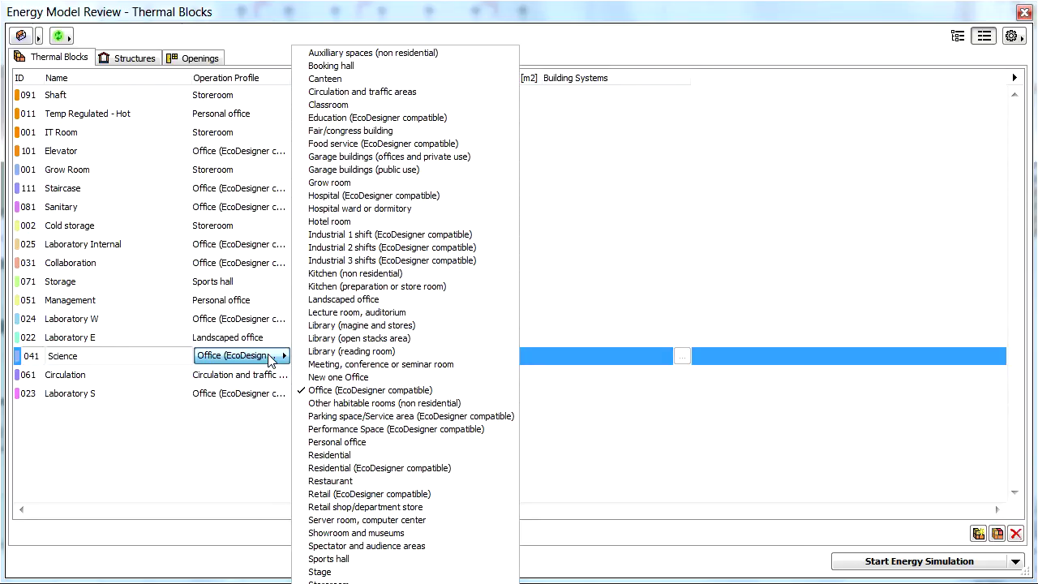
{"action": "left_click", "coordinate": [270, 358]}
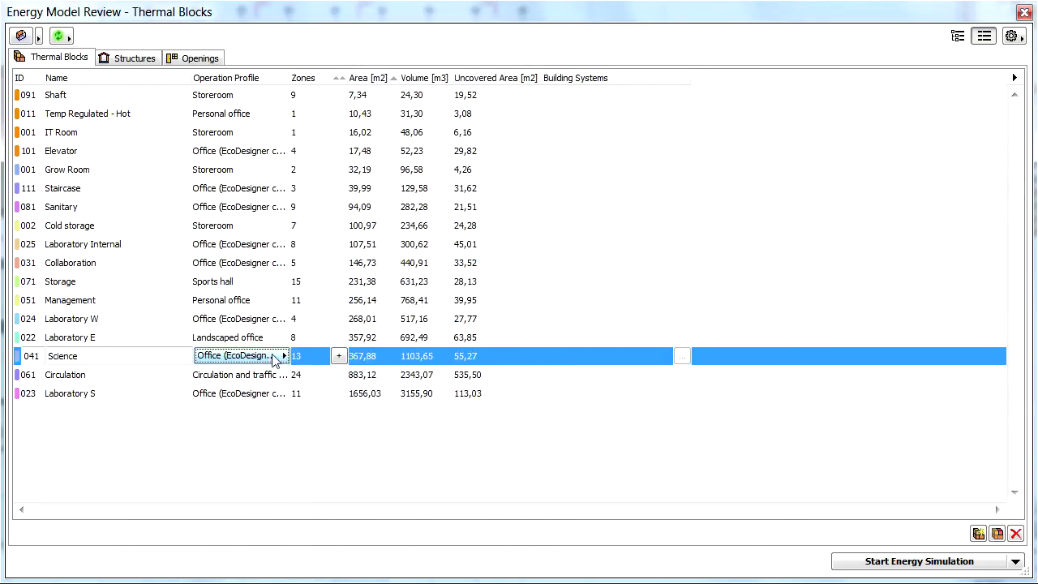
Duplicate the Office (EcoDesigner compatible) operation profile under the name "Science Saturday"
{"action": "left_click", "coordinate": [1012, 37]}
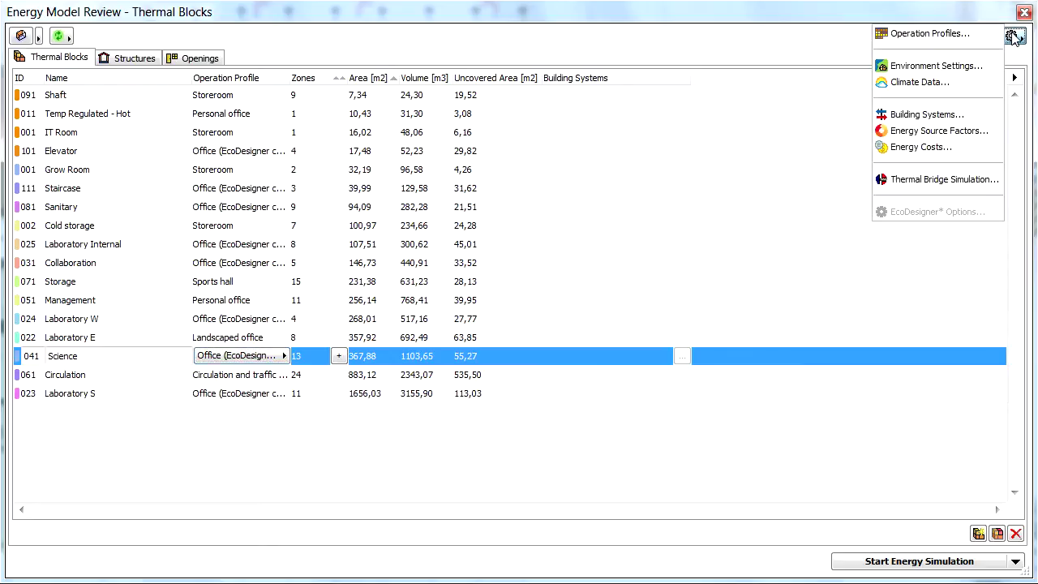
{"action": "left_click", "coordinate": [929, 33]}
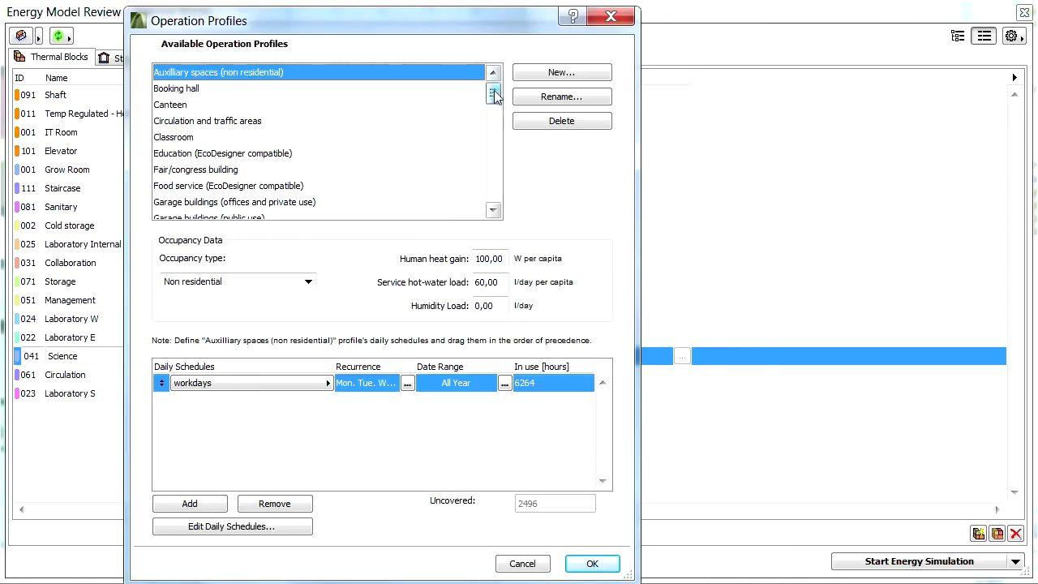
{"action": "left_click_drag", "start_coordinate": [494, 95], "coordinate": [496, 144]}
{"action": "left_click", "coordinate": [267, 188]}
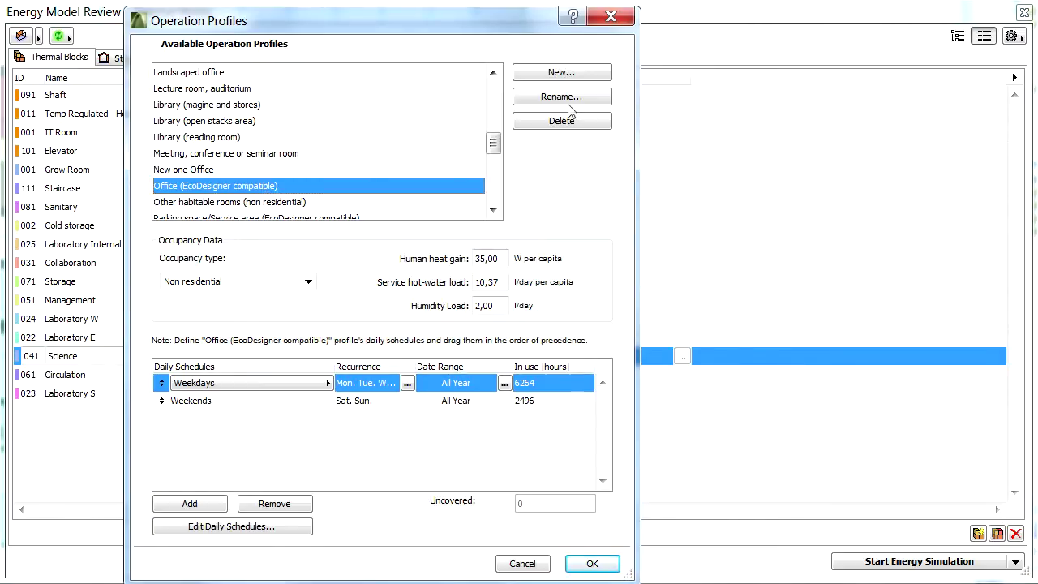
{"action": "left_click", "coordinate": [587, 75]}
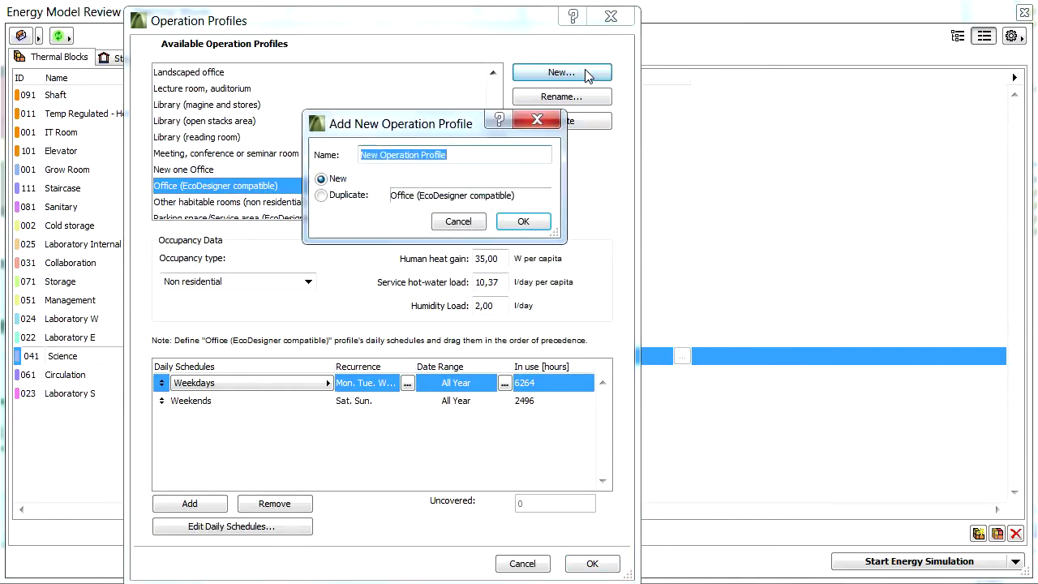
{"action": "left_click", "coordinate": [327, 200]}
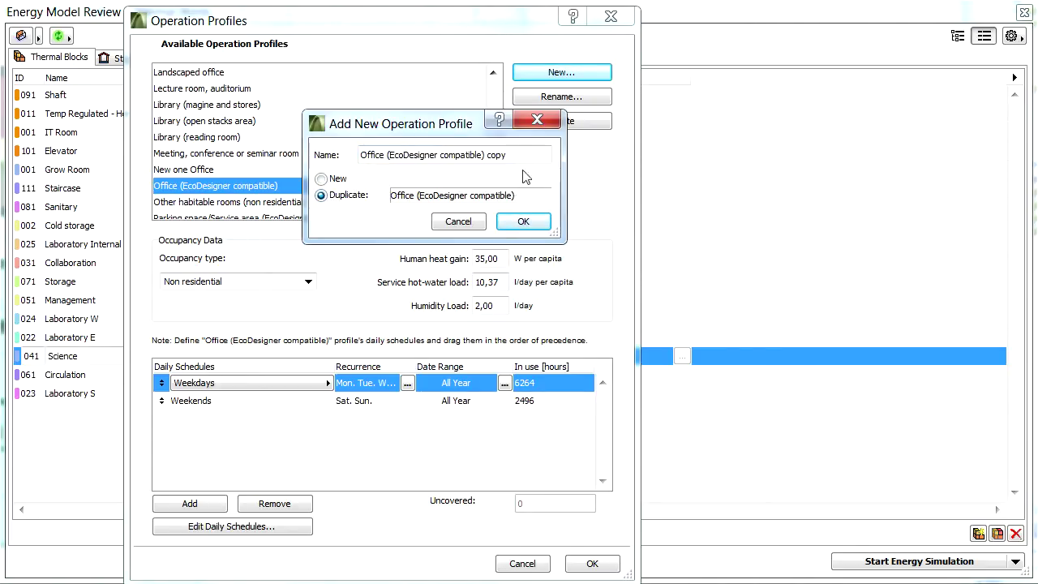
{"action": "left_click_drag", "start_coordinate": [523, 154], "coordinate": [360, 138]}
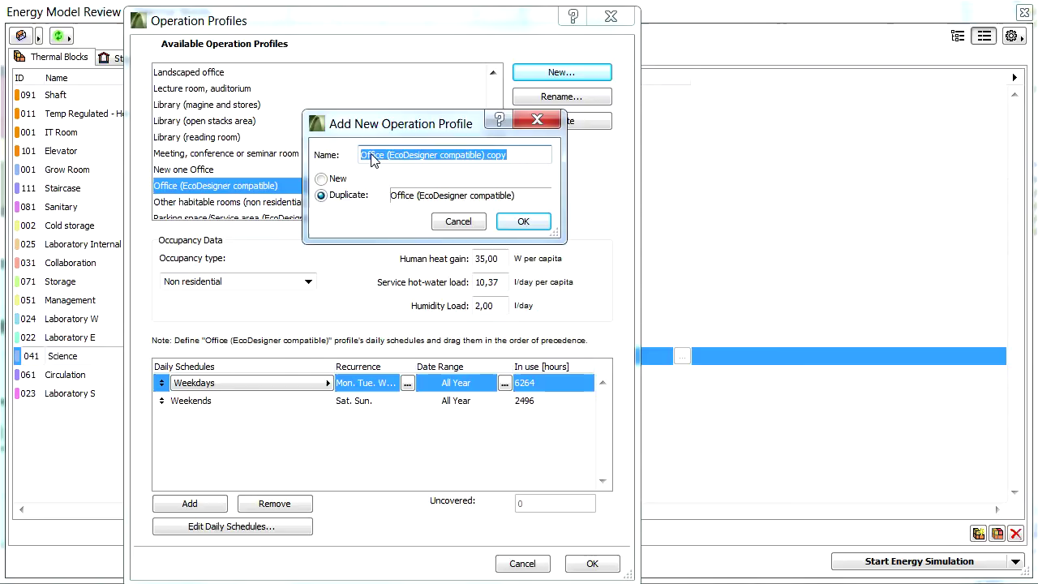
{"action": "type", "text": "Science"}
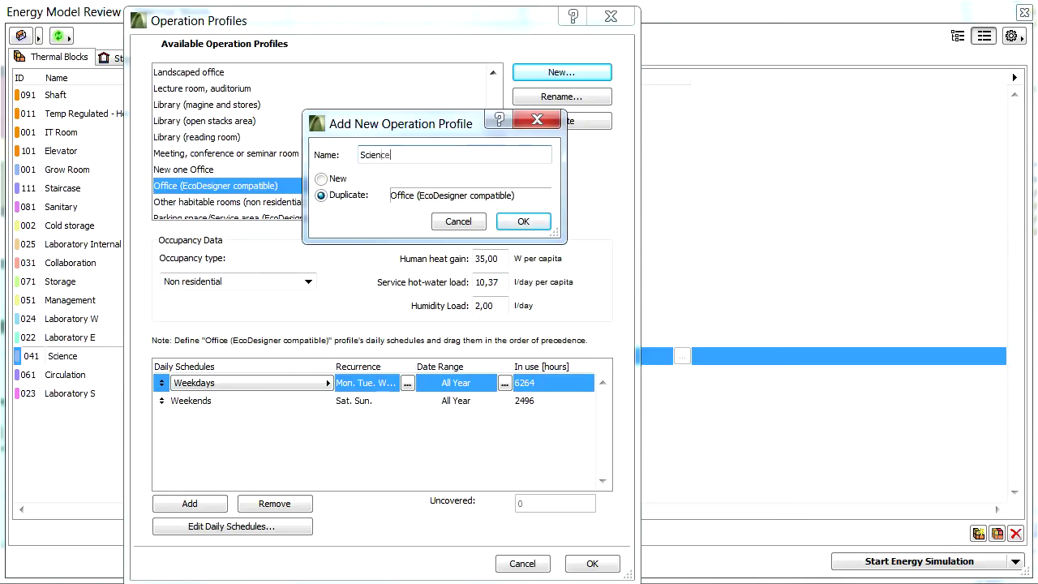
{"action": "type", "text": " Saturday"}
{"action": "left_click", "coordinate": [523, 221]}
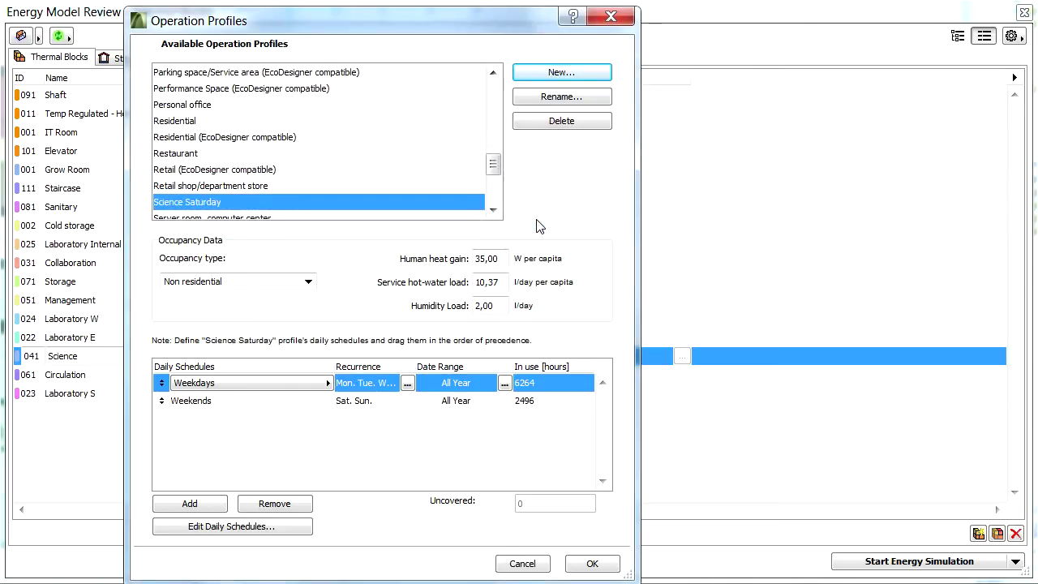
Set the Science Saturday profile's human heat gain to 50 W per capita, service hot-water load to 20 l/day per capita and humidity load to 4 l/day
{"action": "left_click", "coordinate": [308, 282]}
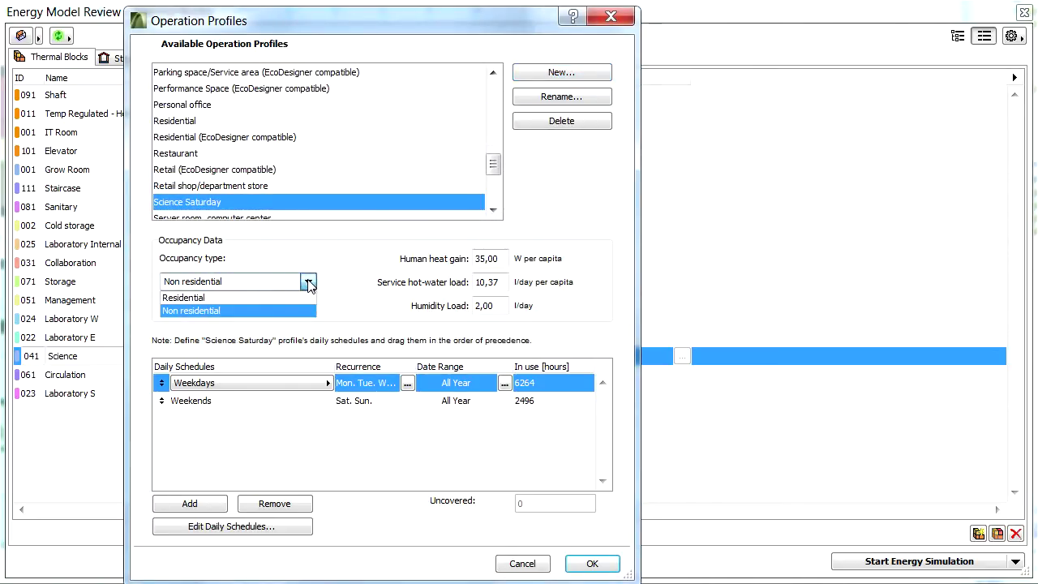
{"action": "left_click", "coordinate": [308, 281]}
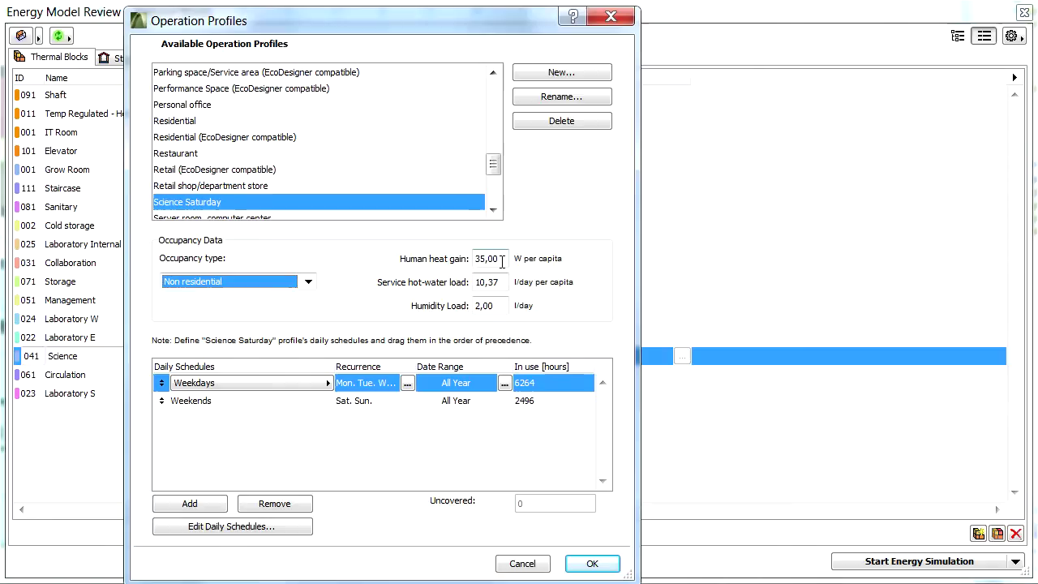
{"action": "key", "text": "Tab"}
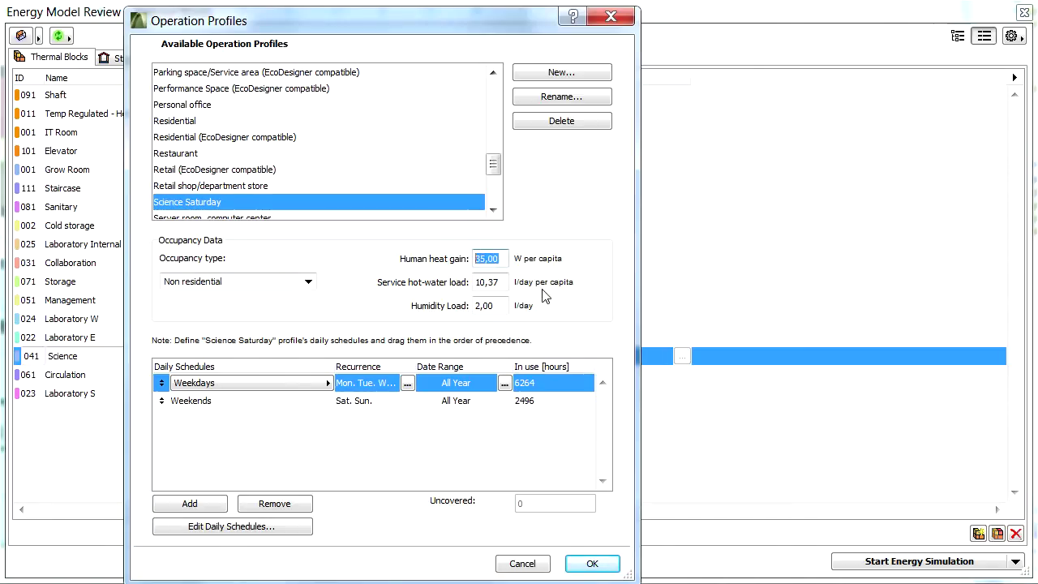
{"action": "type", "text": "50"}
{"action": "key", "text": "Tab"}
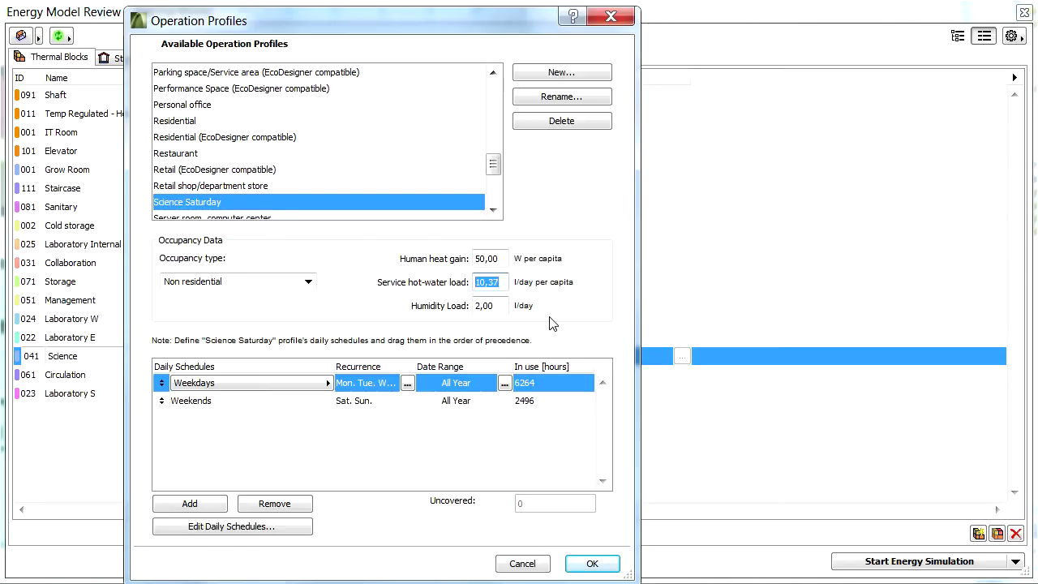
{"action": "type", "text": "20"}
{"action": "left_click", "coordinate": [500, 306]}
{"action": "type", "text": "4"}
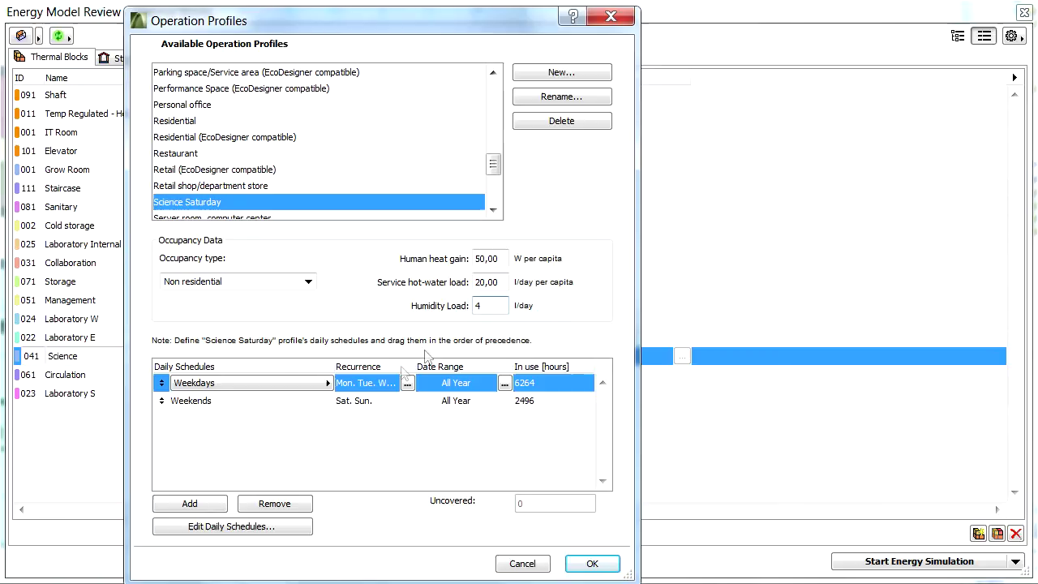
Check the Weekdays schedule's recurrence and remove Saturday from the Weekends schedule's recurrence, leaving only Sunday
{"action": "left_click", "coordinate": [395, 387]}
{"action": "left_click", "coordinate": [406, 384]}
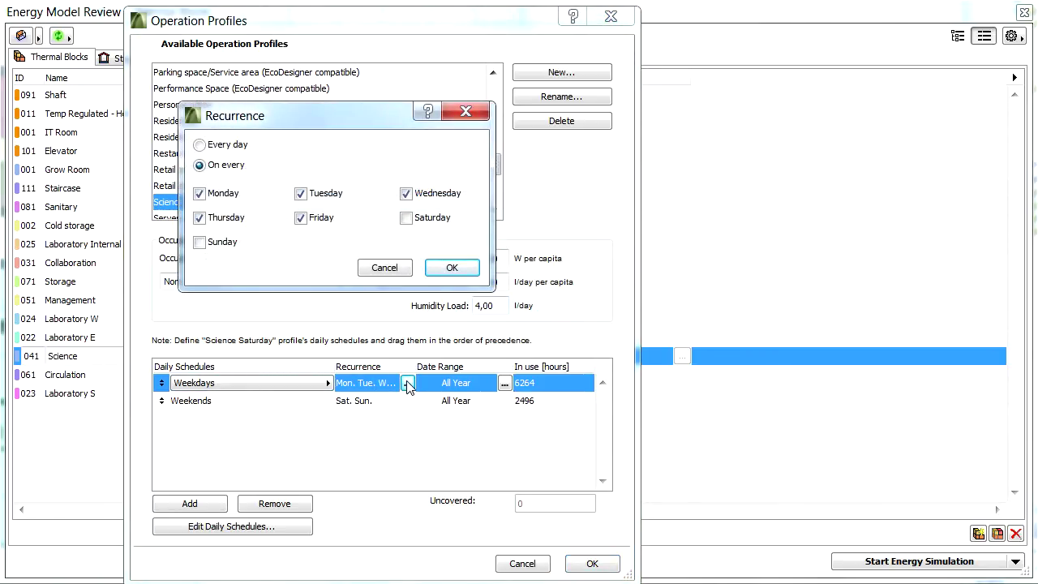
{"action": "left_click", "coordinate": [452, 268]}
{"action": "left_click", "coordinate": [382, 402]}
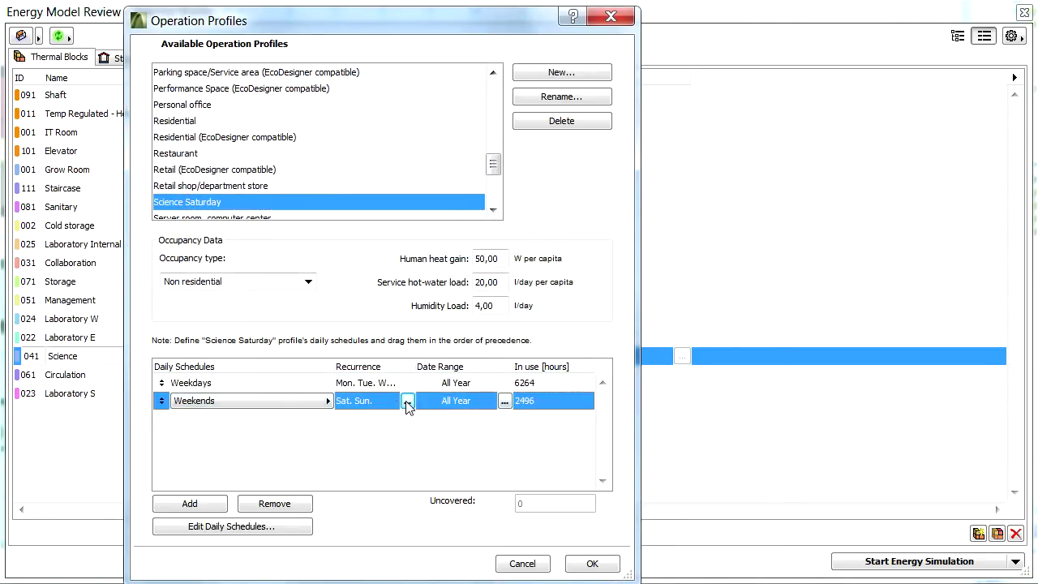
{"action": "left_click", "coordinate": [406, 402]}
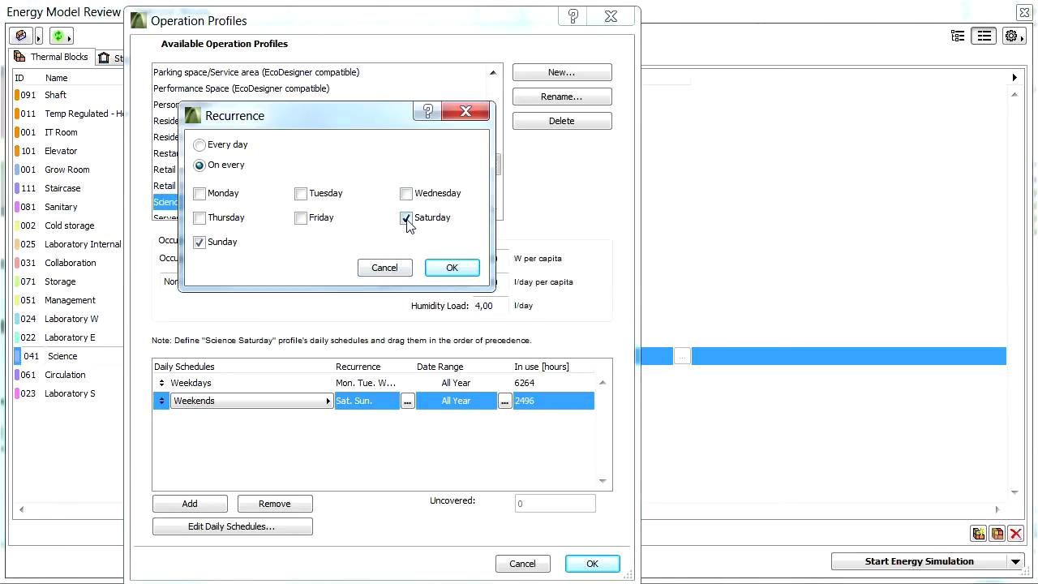
{"action": "left_click", "coordinate": [452, 267]}
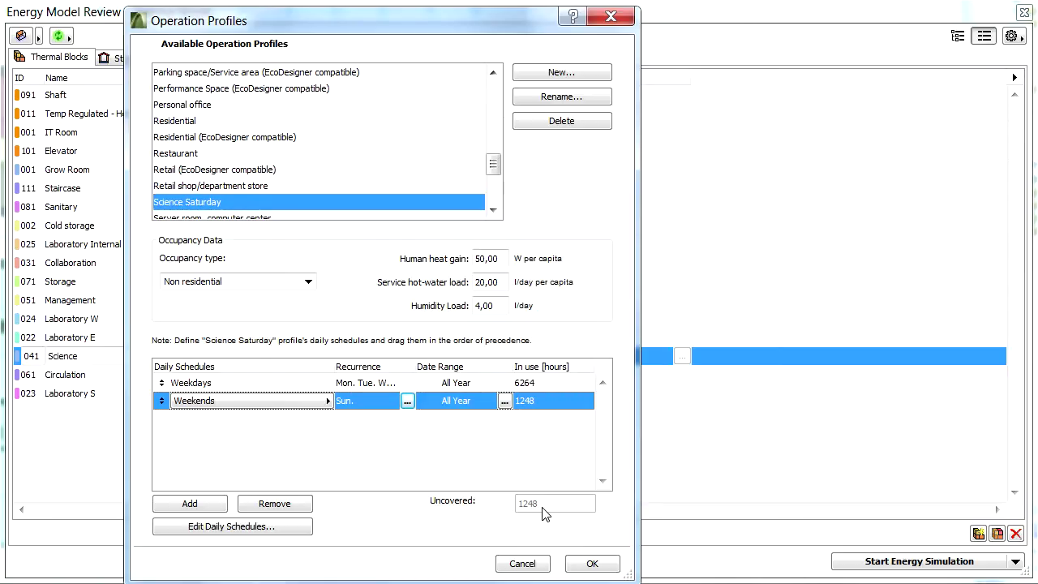
Add a third daily schedule entry to the Science Saturday profile and assign it the Weekdays schedule
{"action": "left_click", "coordinate": [217, 507]}
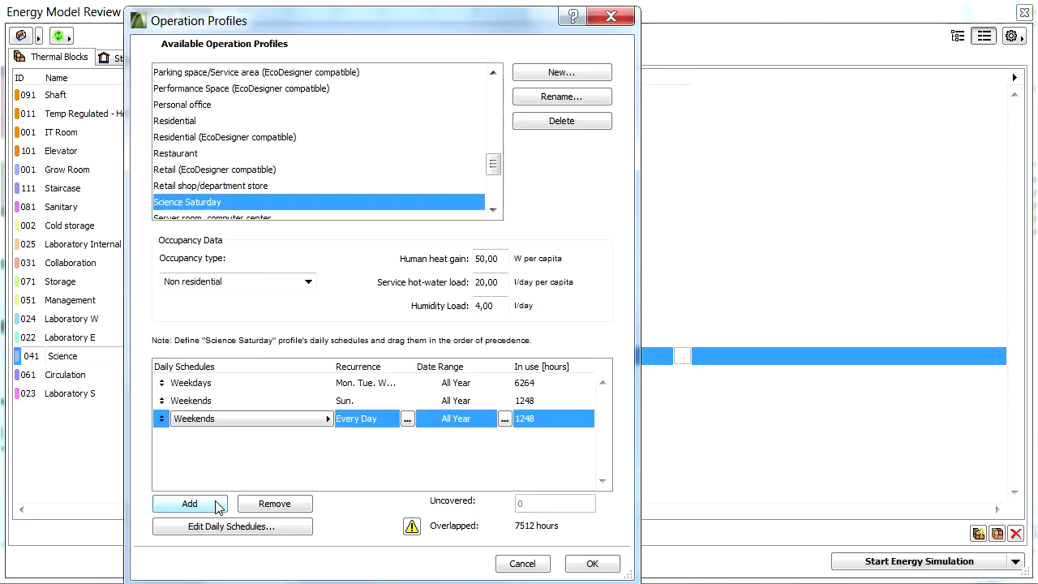
{"action": "left_click", "coordinate": [308, 420]}
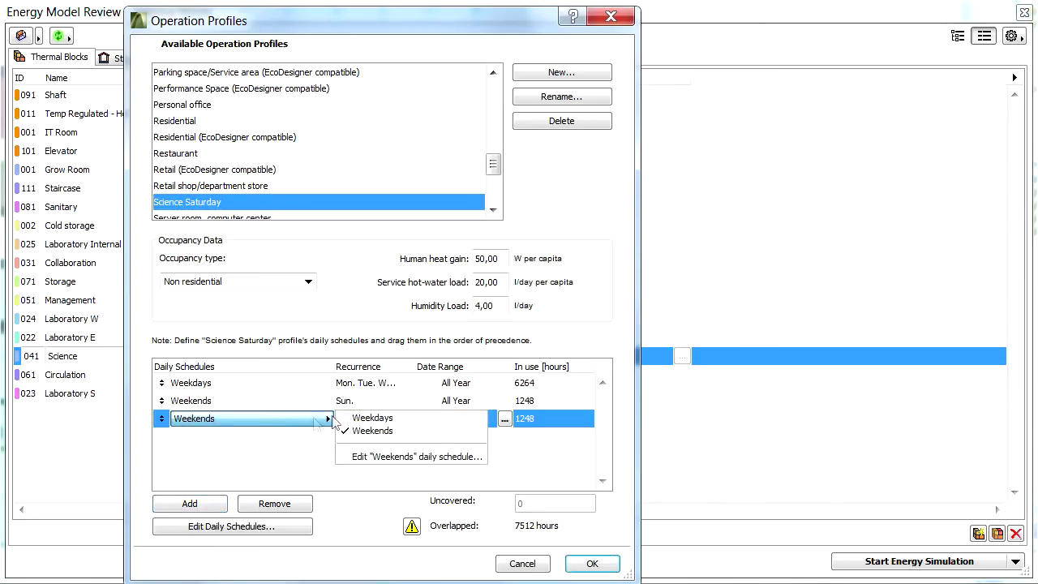
{"action": "left_click", "coordinate": [378, 419]}
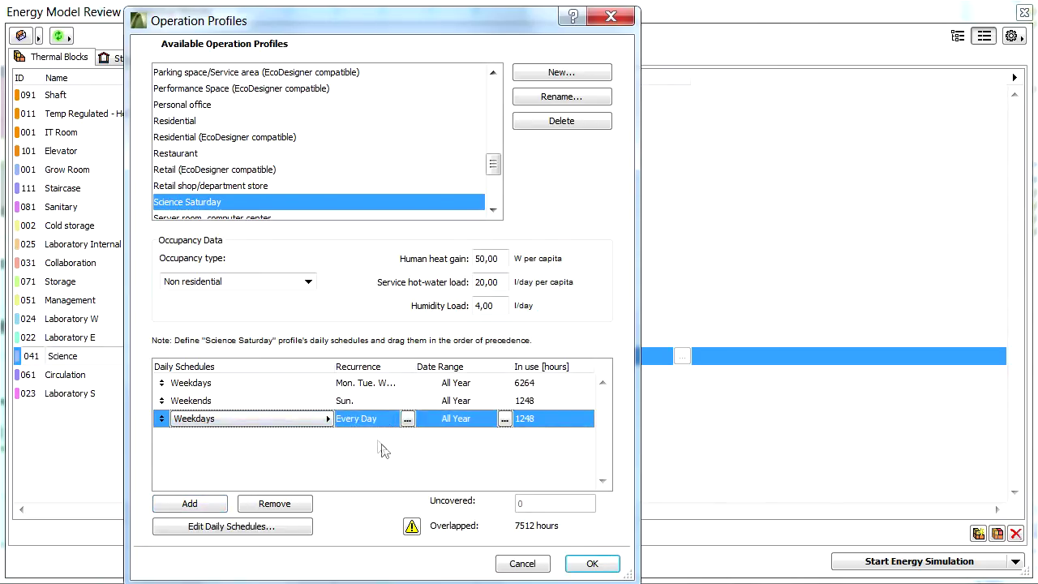
Restrict the recurrence of the newly added Weekdays schedule entry to Saturday only
{"action": "left_click", "coordinate": [407, 418]}
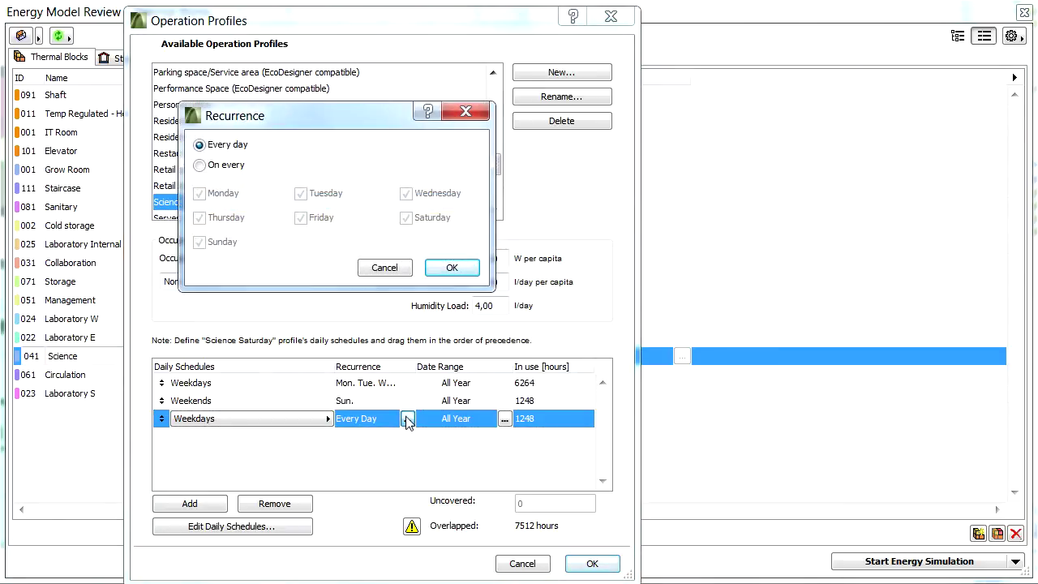
{"action": "left_click", "coordinate": [213, 166]}
{"action": "left_click", "coordinate": [224, 242]}
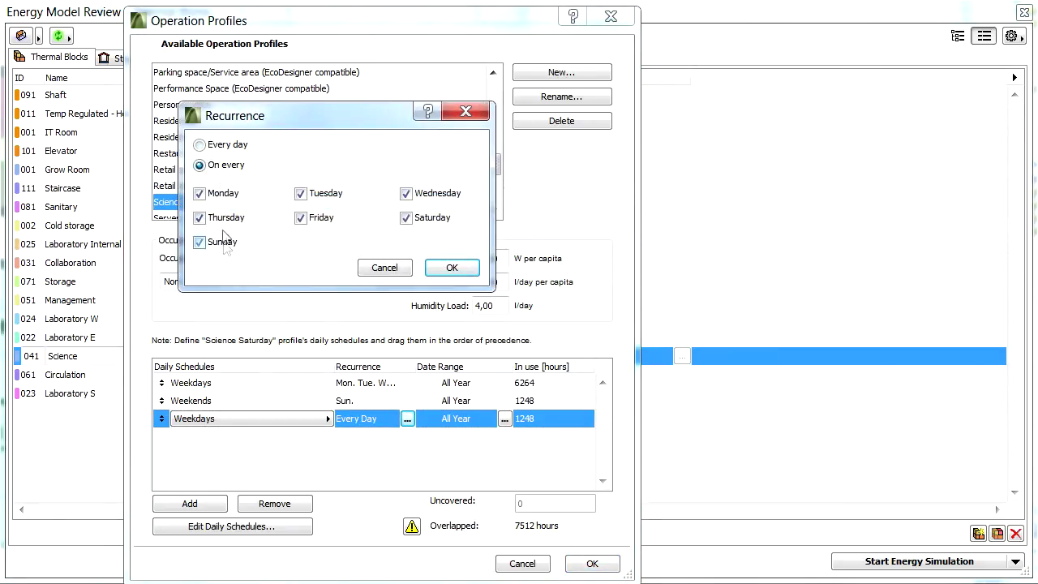
{"action": "left_click", "coordinate": [222, 217]}
{"action": "left_click", "coordinate": [221, 193]}
{"action": "left_click", "coordinate": [312, 194]}
{"action": "left_click", "coordinate": [316, 217]}
{"action": "left_click", "coordinate": [417, 193]}
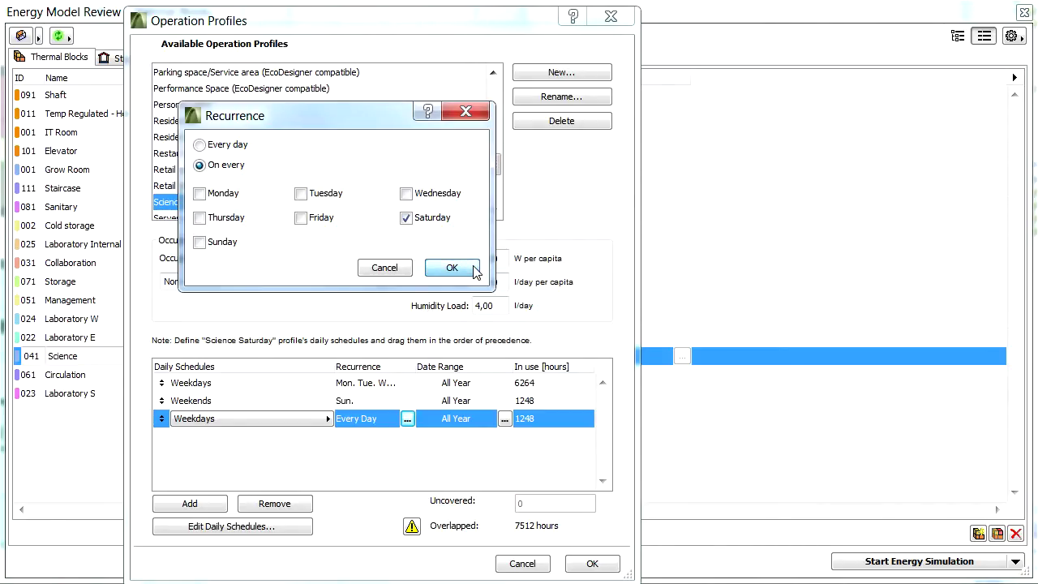
{"action": "left_click", "coordinate": [451, 268]}
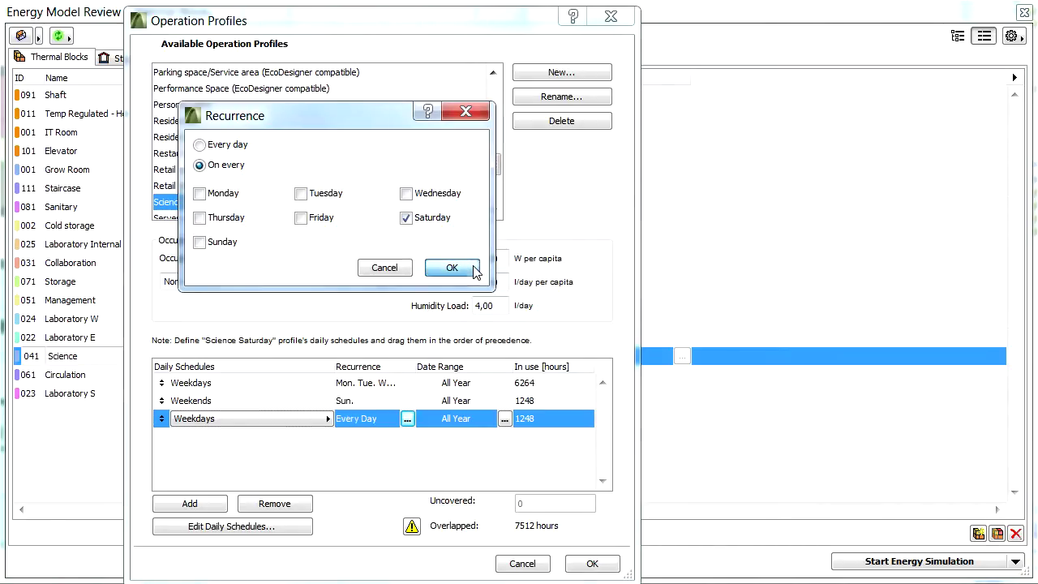
Limit the Saturday schedule entry's date range to a given period from June 1 to August 31
{"action": "left_click", "coordinate": [504, 418]}
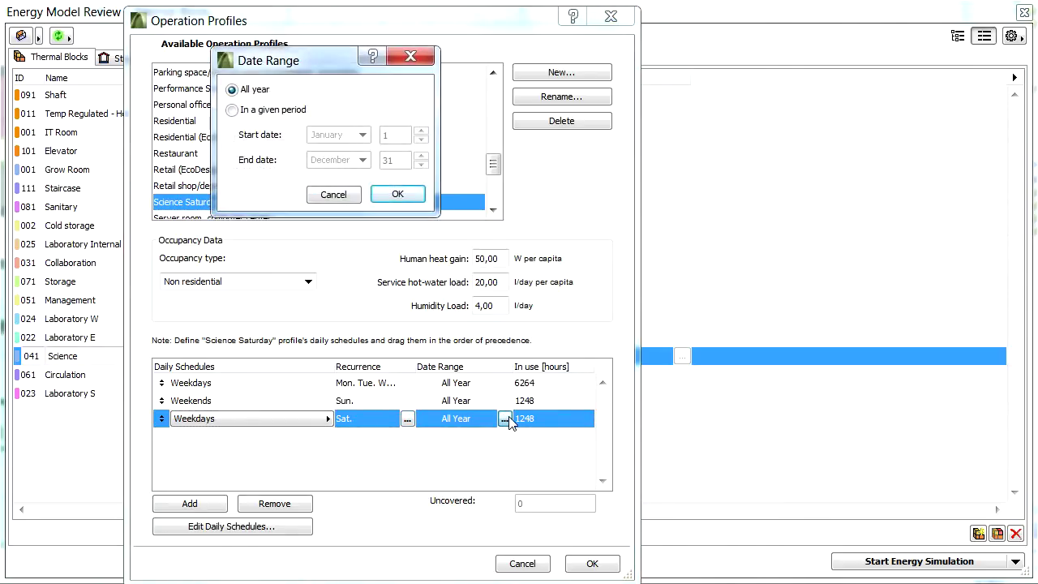
{"action": "left_click", "coordinate": [233, 110]}
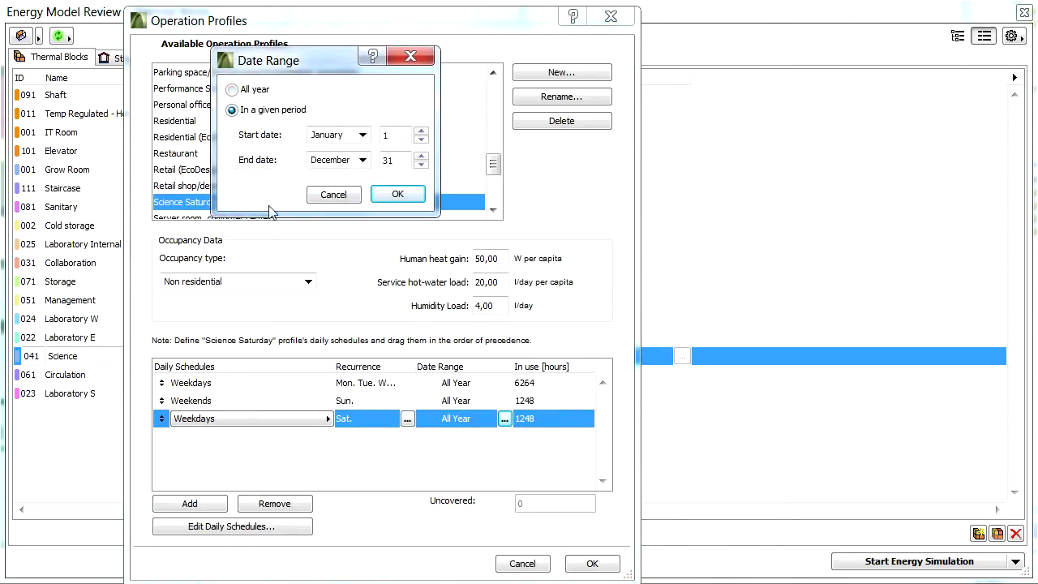
{"action": "left_click", "coordinate": [362, 135]}
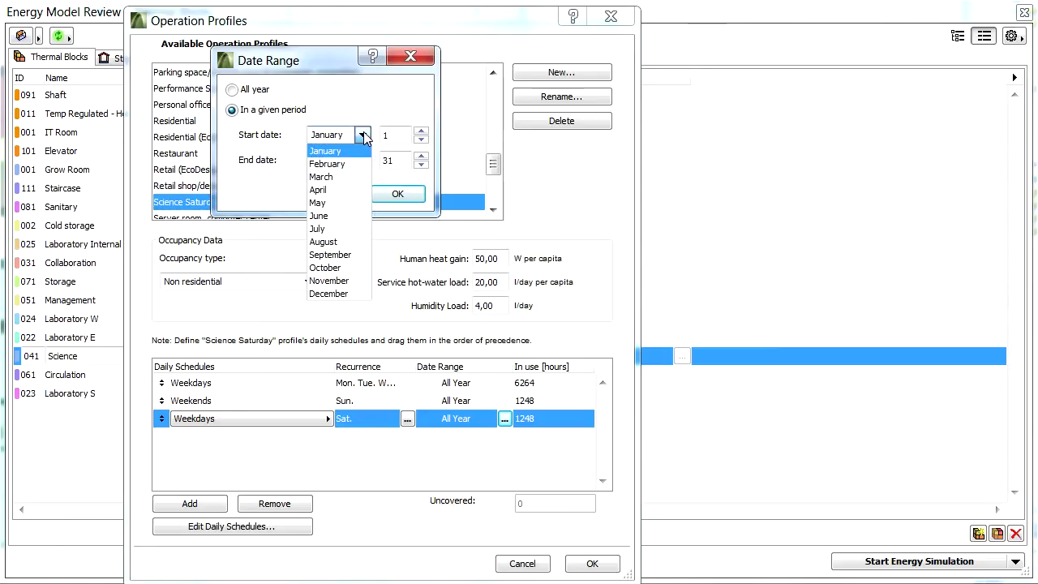
{"action": "left_click", "coordinate": [352, 216]}
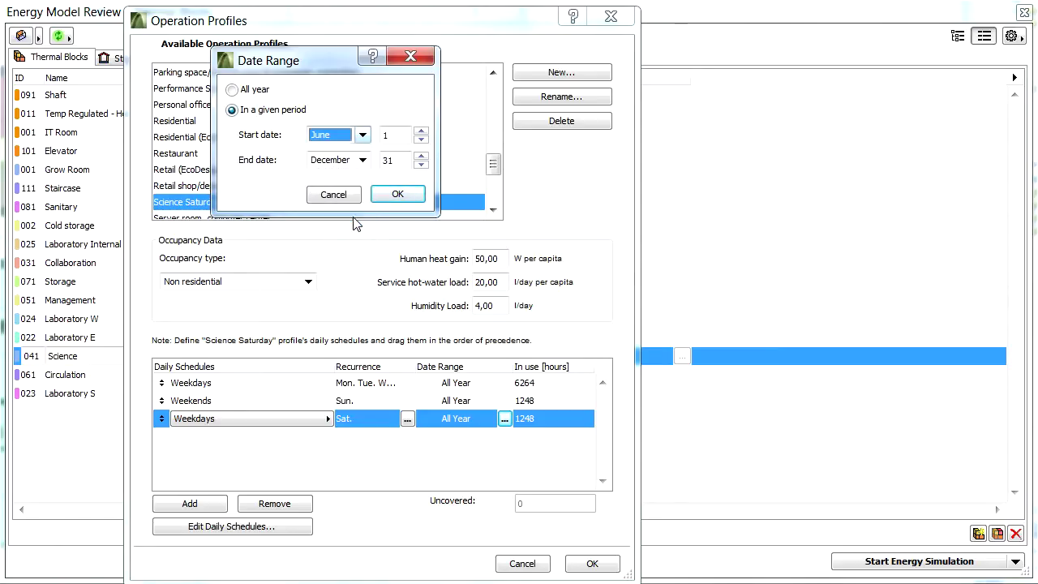
{"action": "left_click", "coordinate": [361, 160]}
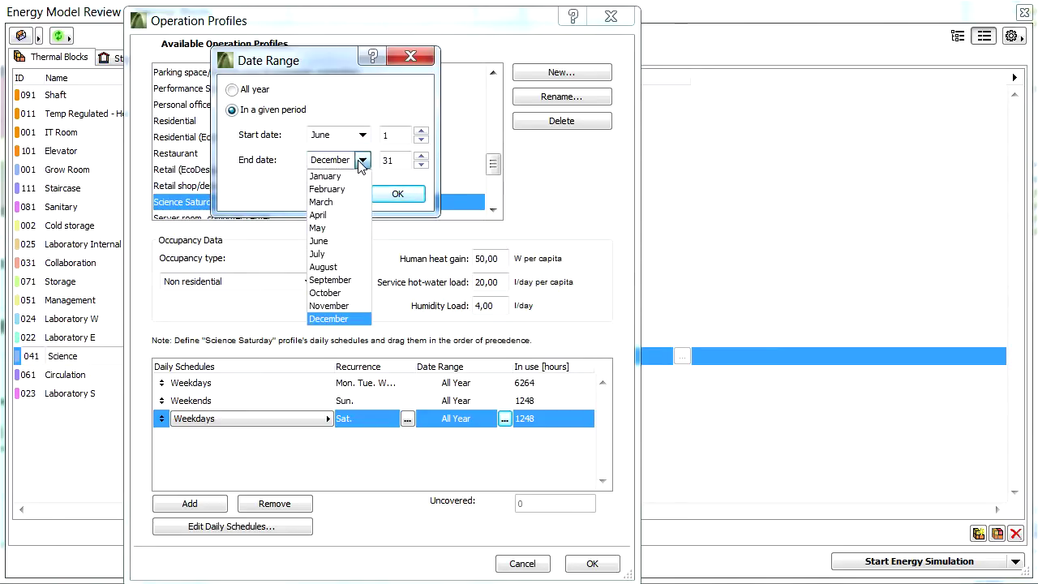
{"action": "left_click", "coordinate": [361, 268]}
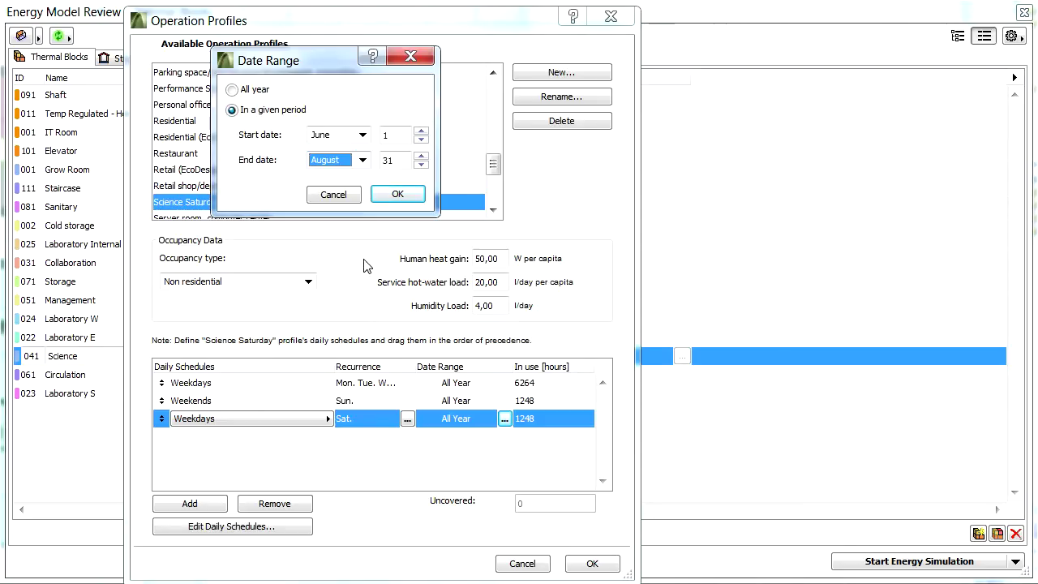
{"action": "left_click", "coordinate": [397, 194]}
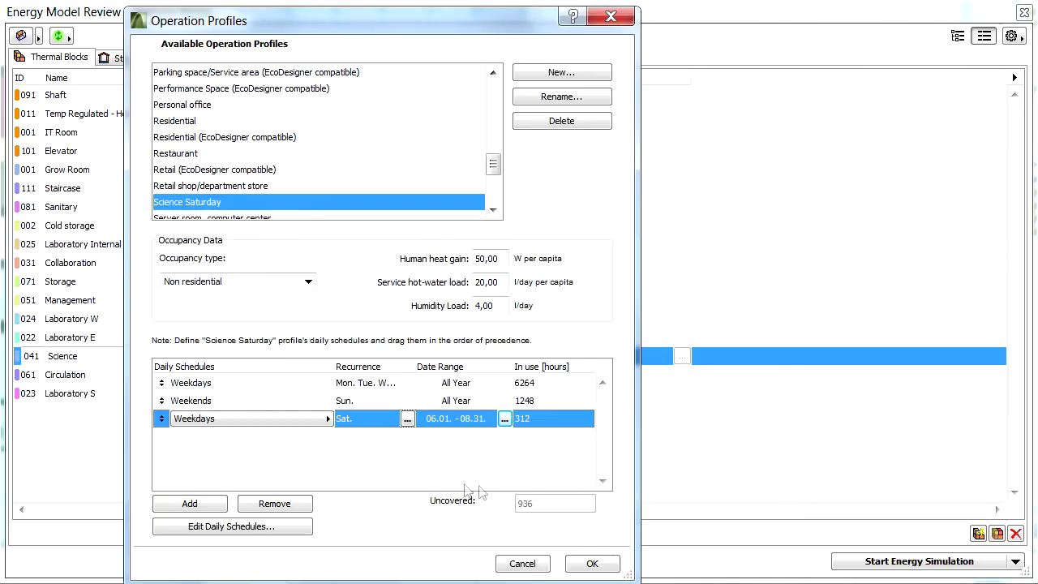
Add a fourth daily schedule entry to the profile and assign it the Weekends schedule
{"action": "left_click", "coordinate": [203, 505]}
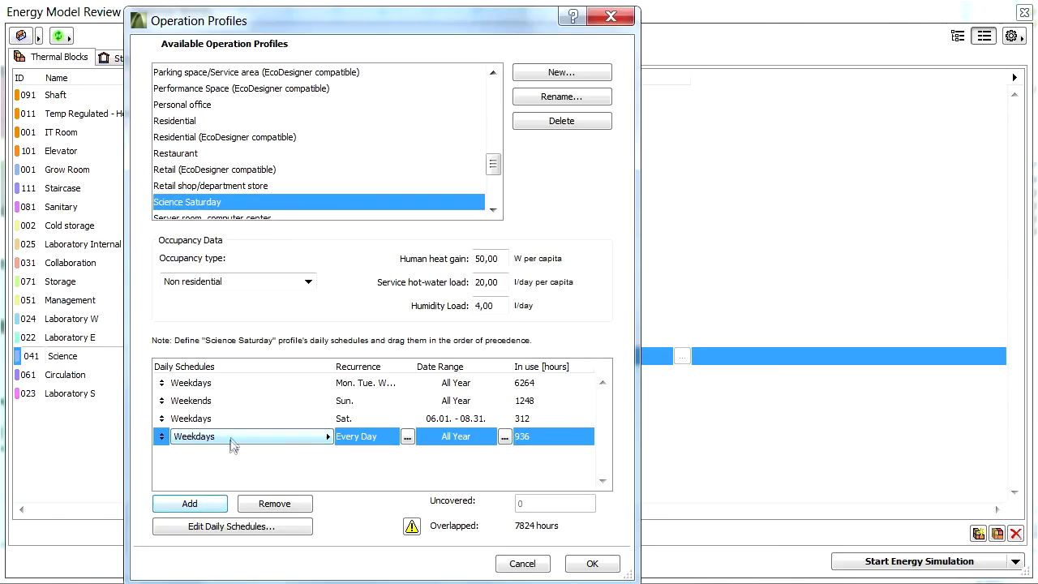
{"action": "left_click", "coordinate": [256, 438]}
{"action": "left_click", "coordinate": [378, 451]}
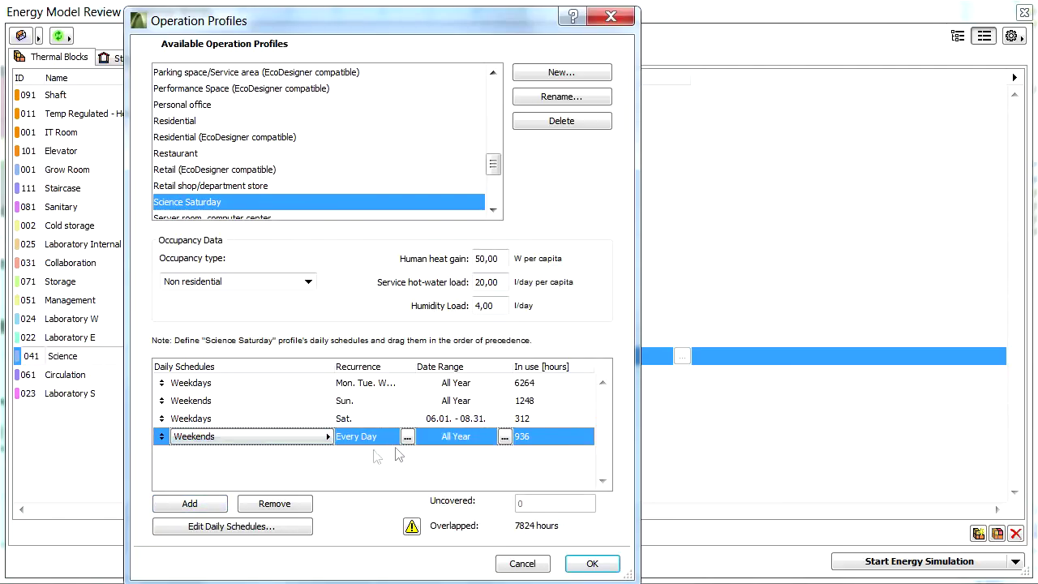
Restrict the recurrence of the fourth schedule entry, the newly added Weekends one, to Saturday only
{"action": "left_click", "coordinate": [407, 437]}
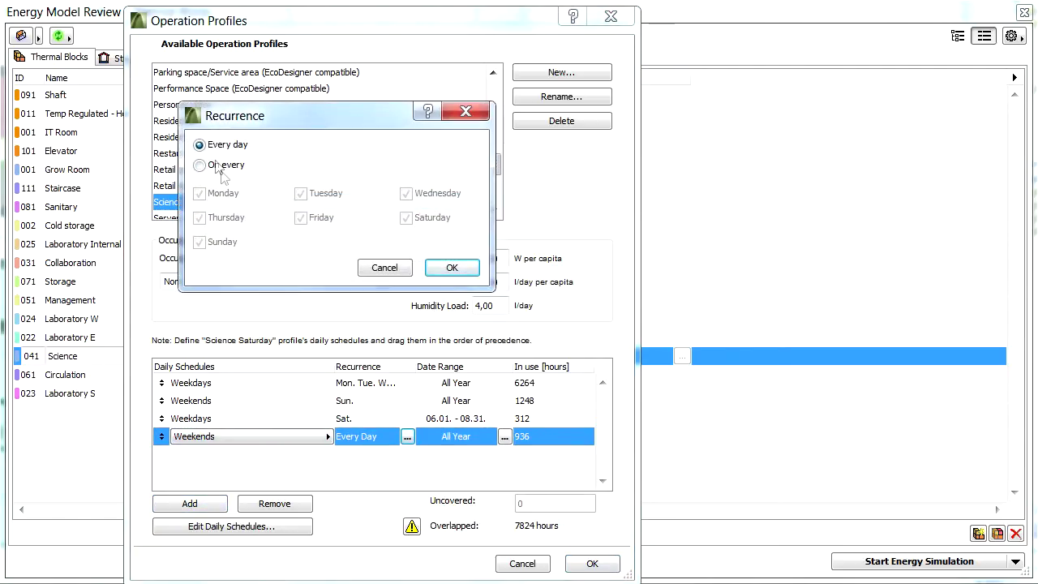
{"action": "left_click", "coordinate": [221, 166]}
{"action": "left_click", "coordinate": [224, 194]}
{"action": "left_click", "coordinate": [230, 219]}
{"action": "left_click", "coordinate": [228, 243]}
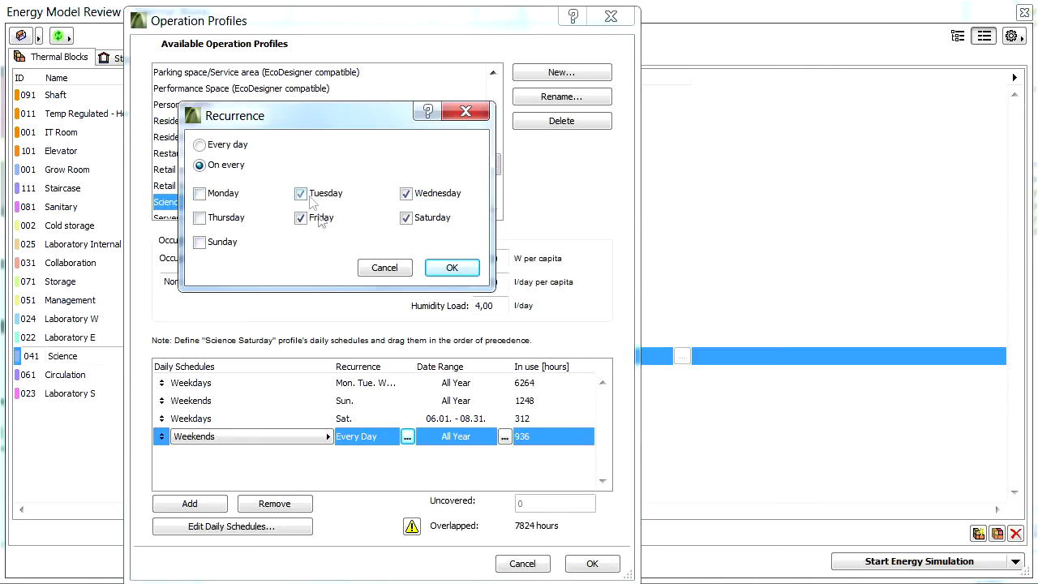
{"action": "left_click", "coordinate": [311, 201]}
{"action": "left_click", "coordinate": [321, 221]}
{"action": "left_click", "coordinate": [405, 197]}
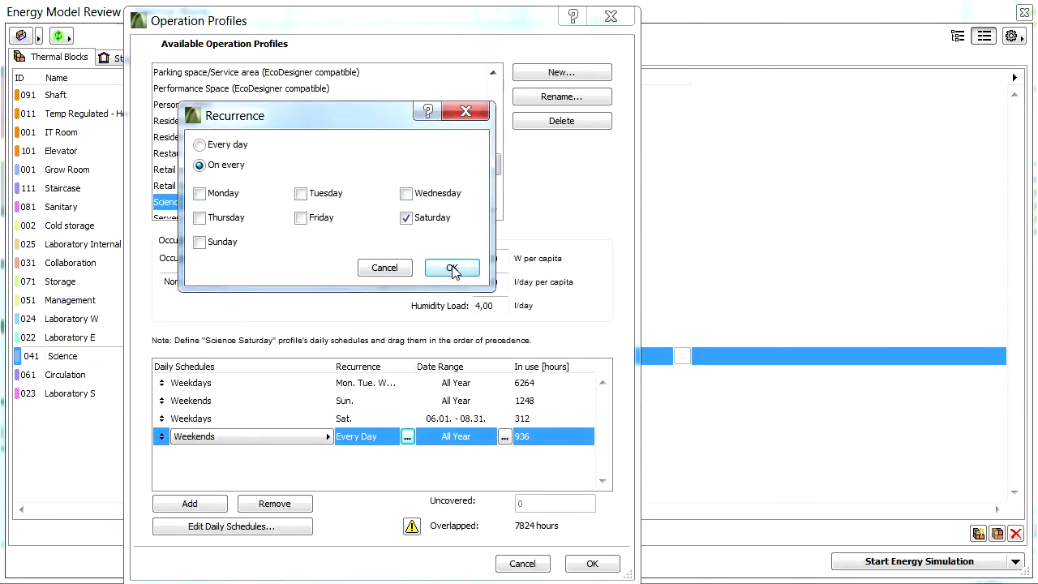
{"action": "left_click", "coordinate": [451, 268]}
Limit the Saturday Weekends entry's date range to a given period from September 1 to May 30
{"action": "left_click", "coordinate": [504, 437]}
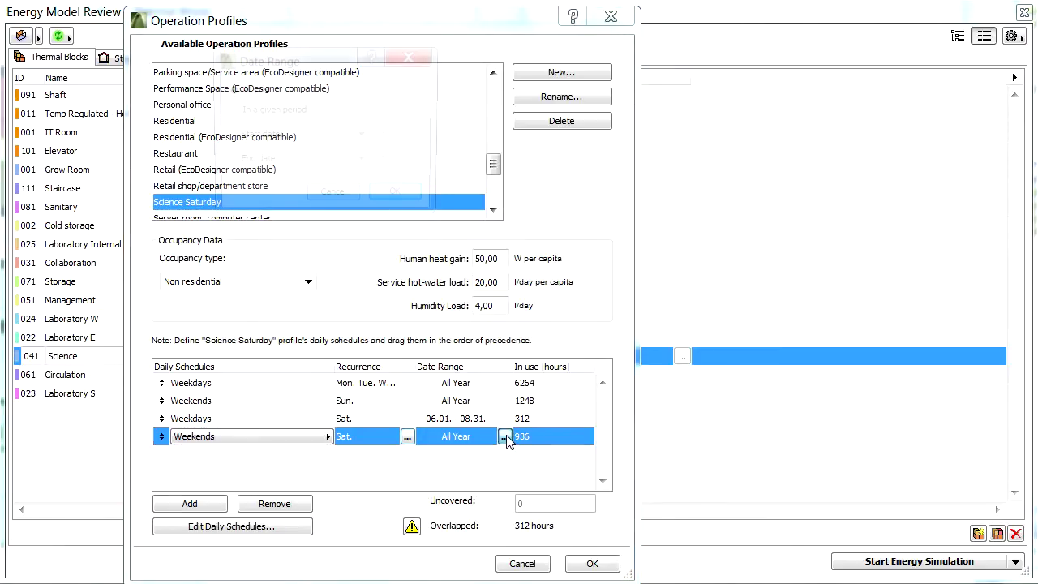
{"action": "left_click", "coordinate": [266, 110]}
{"action": "left_click", "coordinate": [362, 136]}
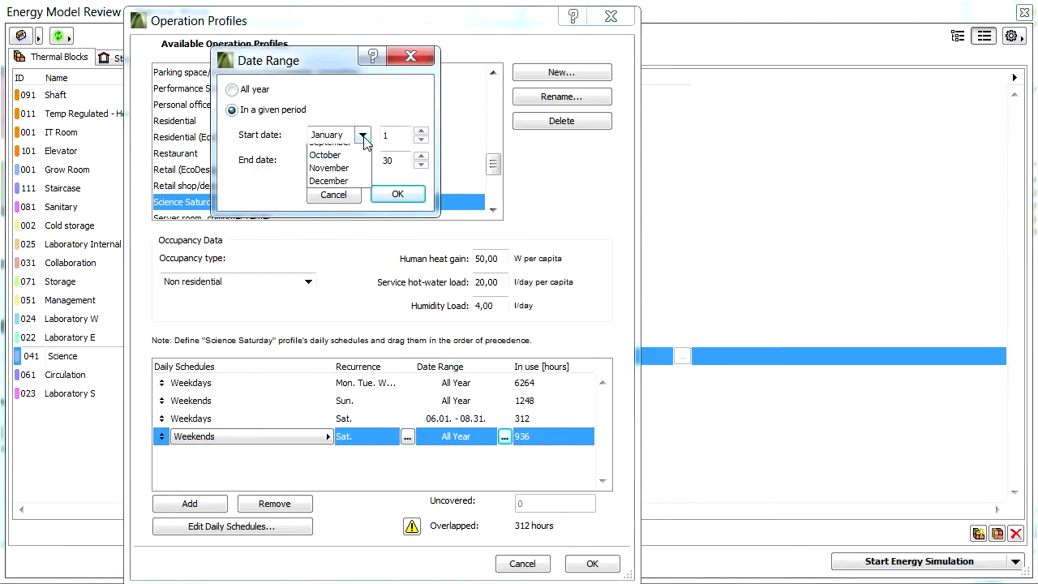
{"action": "left_click", "coordinate": [340, 261]}
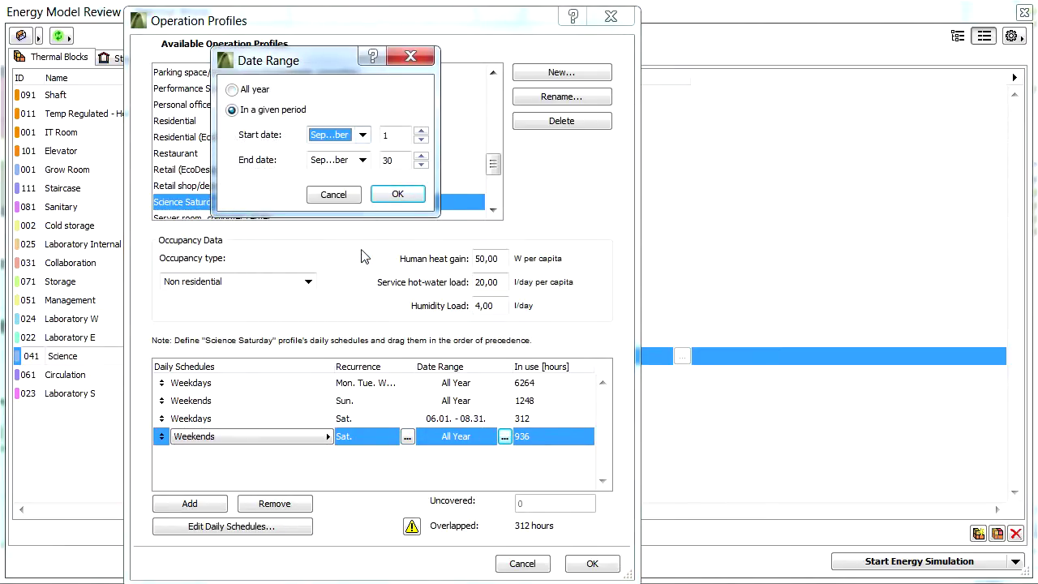
{"action": "left_click", "coordinate": [363, 161]}
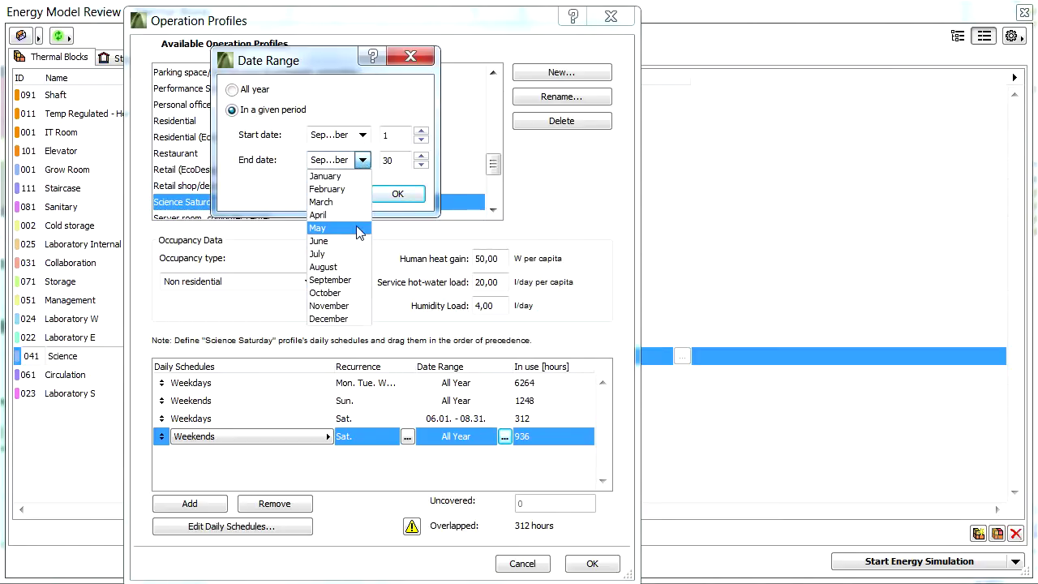
{"action": "left_click", "coordinate": [360, 230]}
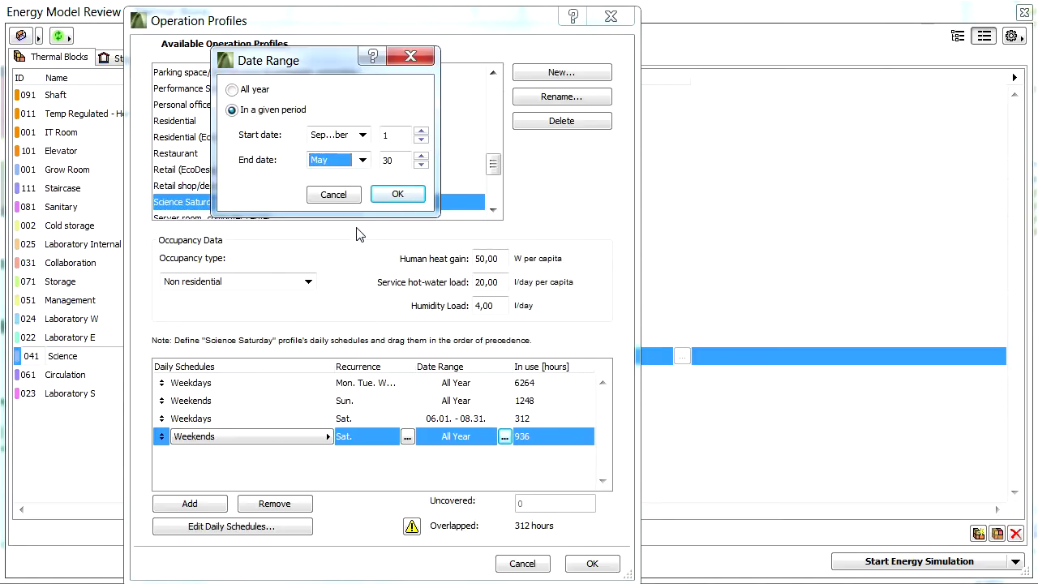
{"action": "left_click", "coordinate": [398, 194]}
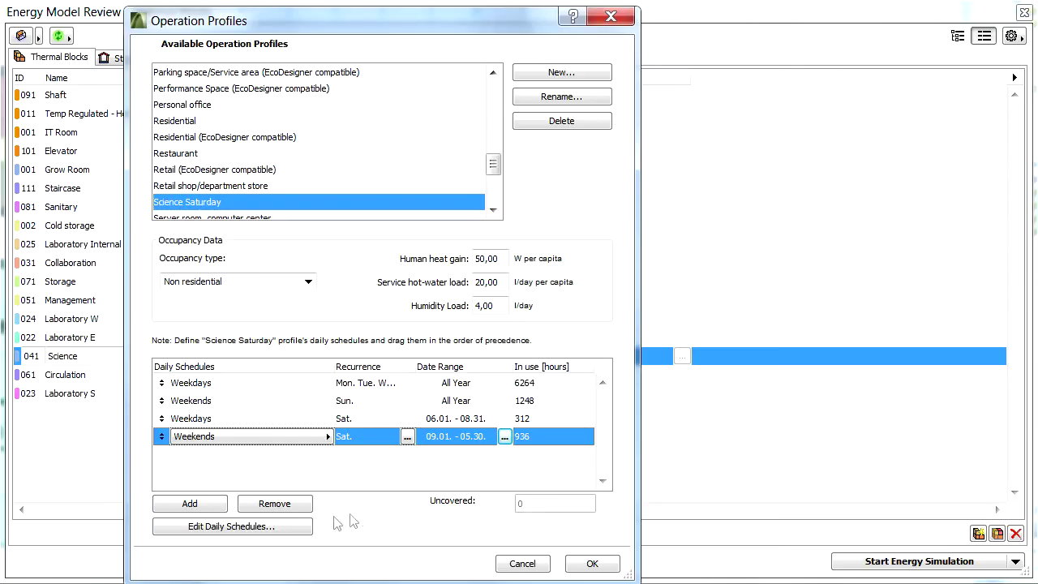
In the Weekdays daily schedule, set the internal temperature from 7 to 18 h to maximum 24 °C and minimum 20 °C
{"action": "left_click", "coordinate": [274, 527]}
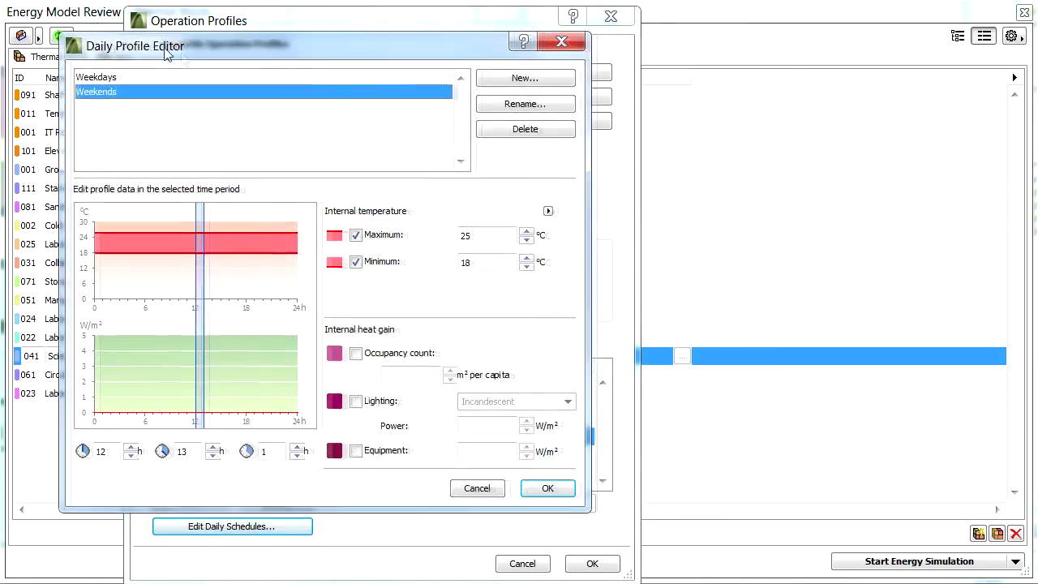
{"action": "left_click_drag", "start_coordinate": [167, 52], "coordinate": [231, 72]}
{"action": "left_click", "coordinate": [193, 96]}
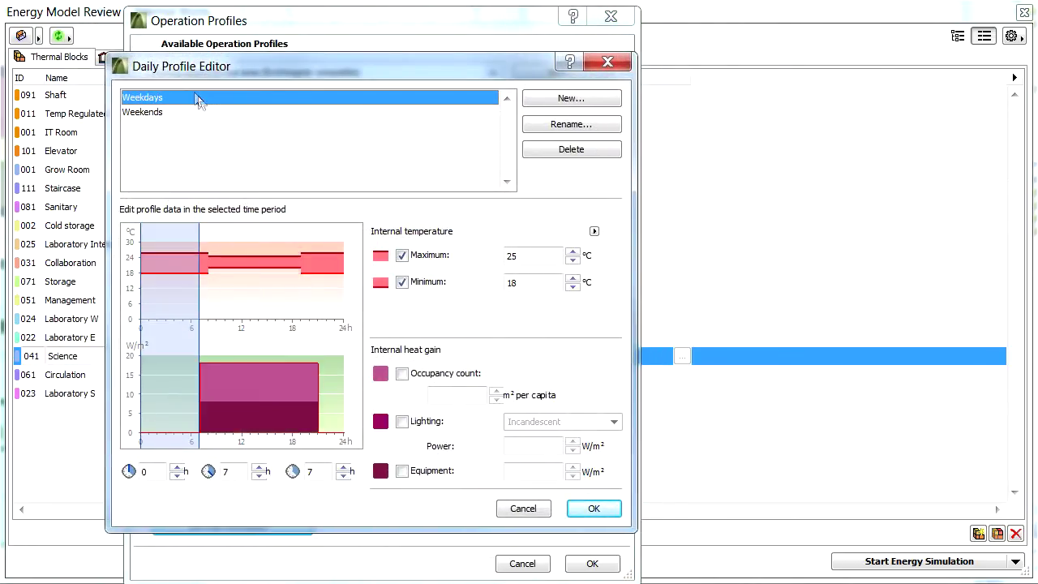
{"action": "left_click_drag", "start_coordinate": [200, 427], "coordinate": [290, 427]}
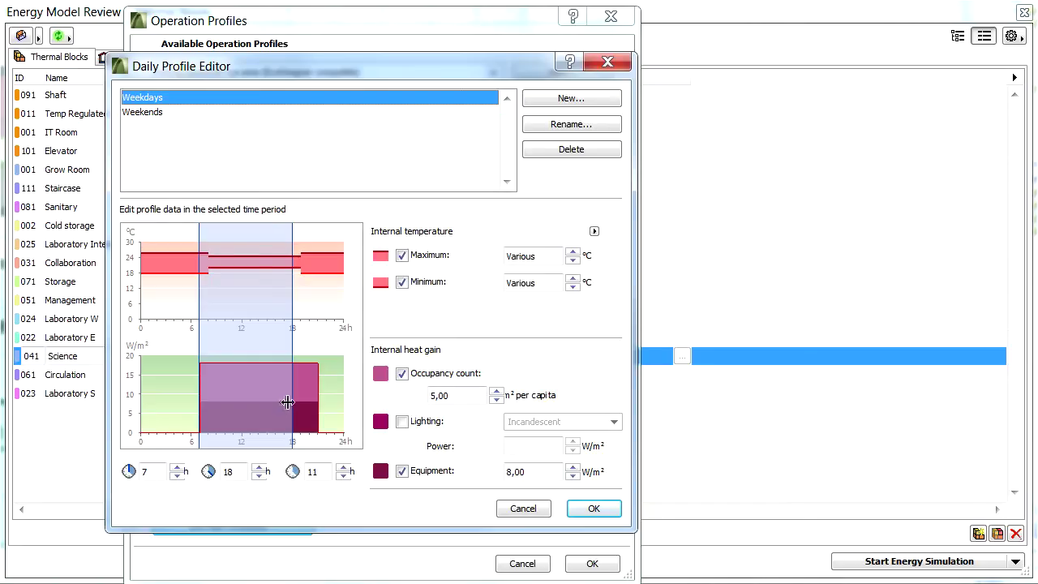
{"action": "left_click", "coordinate": [572, 260]}
{"action": "left_click", "coordinate": [572, 286]}
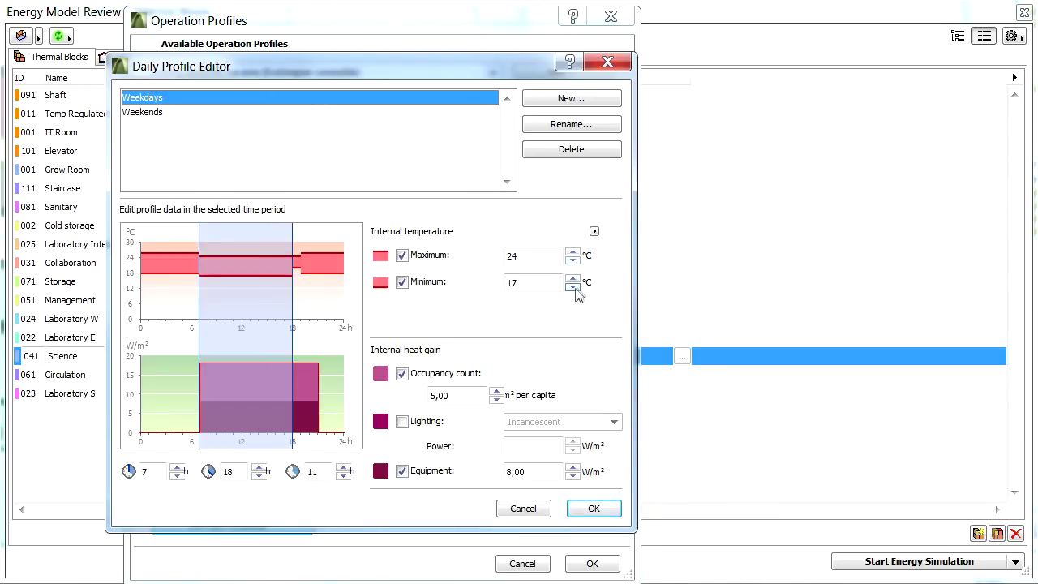
{"action": "left_click", "coordinate": [573, 278]}
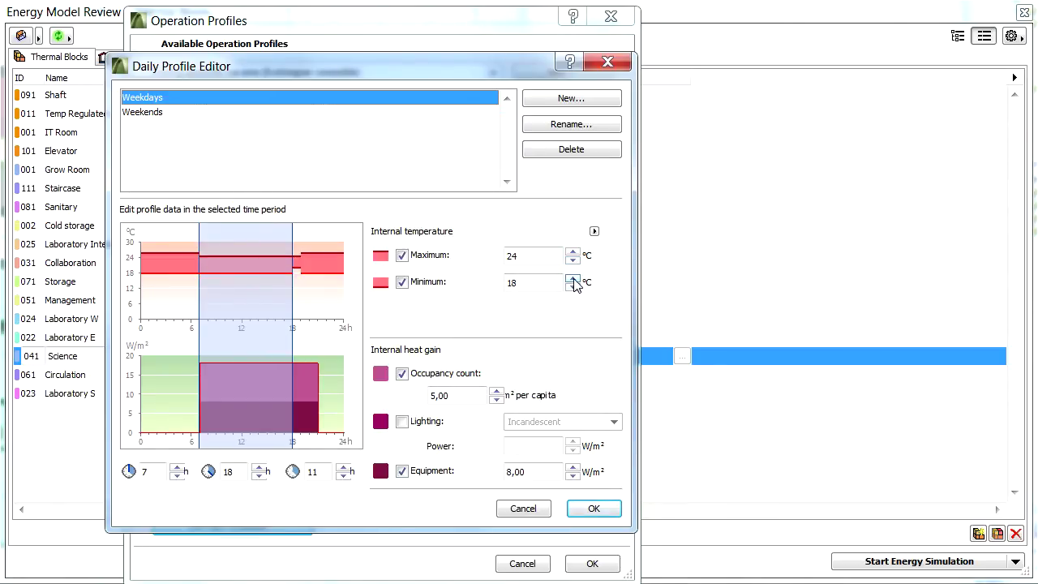
{"action": "left_click", "coordinate": [573, 278]}
{"action": "left_click", "coordinate": [572, 278]}
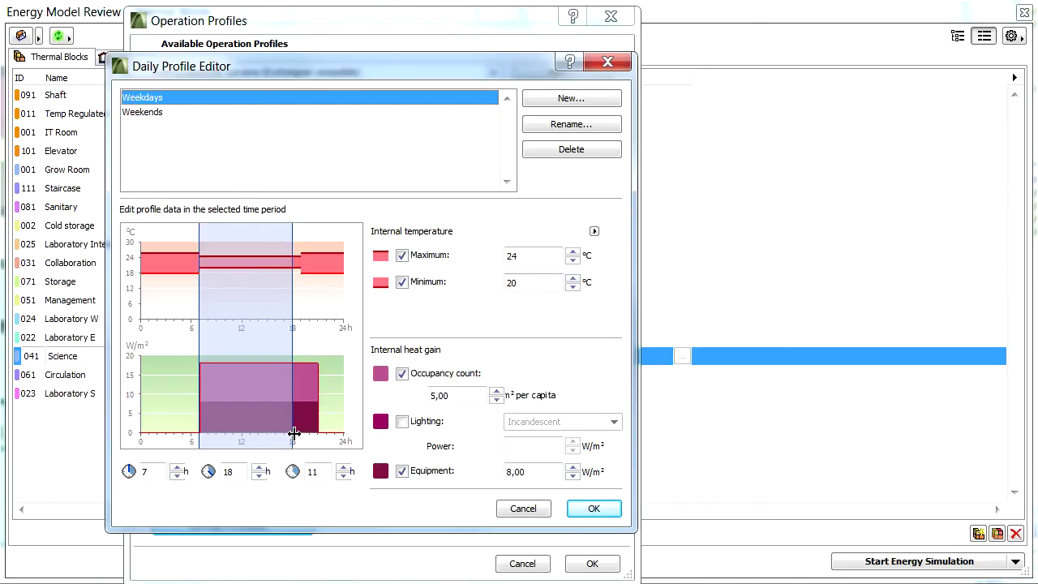
Set the Weekdays internal temperature from 18 to 24 h to maximum 22 °C and minimum 18 °C
{"action": "left_click_drag", "start_coordinate": [294, 434], "coordinate": [344, 435]}
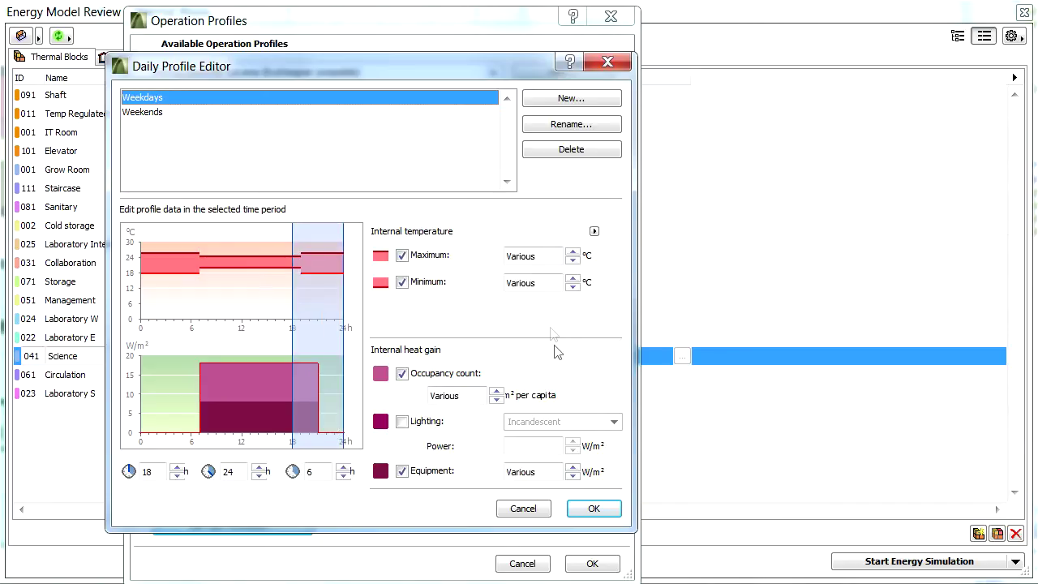
{"action": "left_click", "coordinate": [573, 260]}
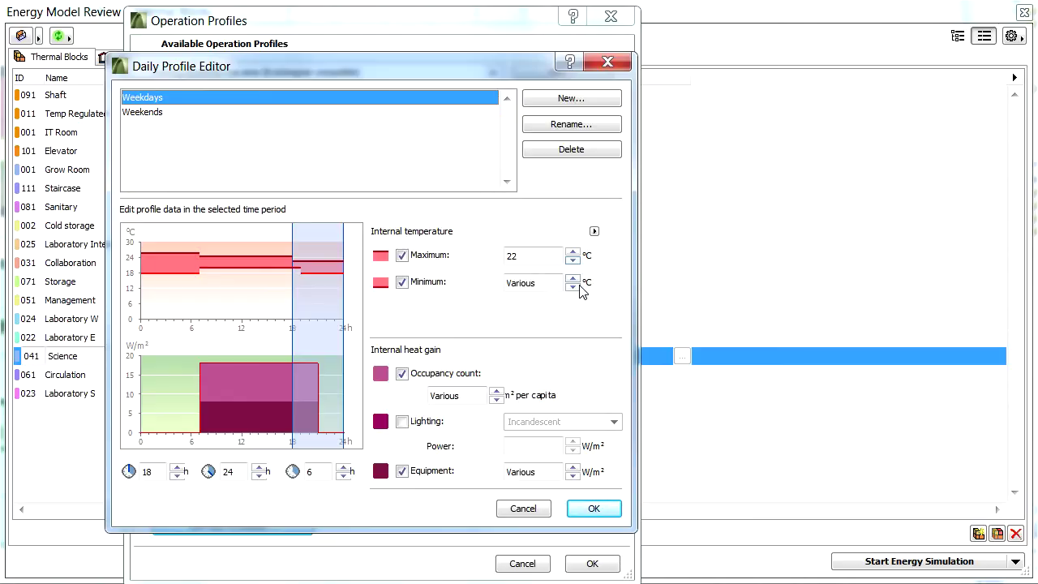
{"action": "left_click", "coordinate": [573, 287]}
{"action": "left_click", "coordinate": [573, 287]}
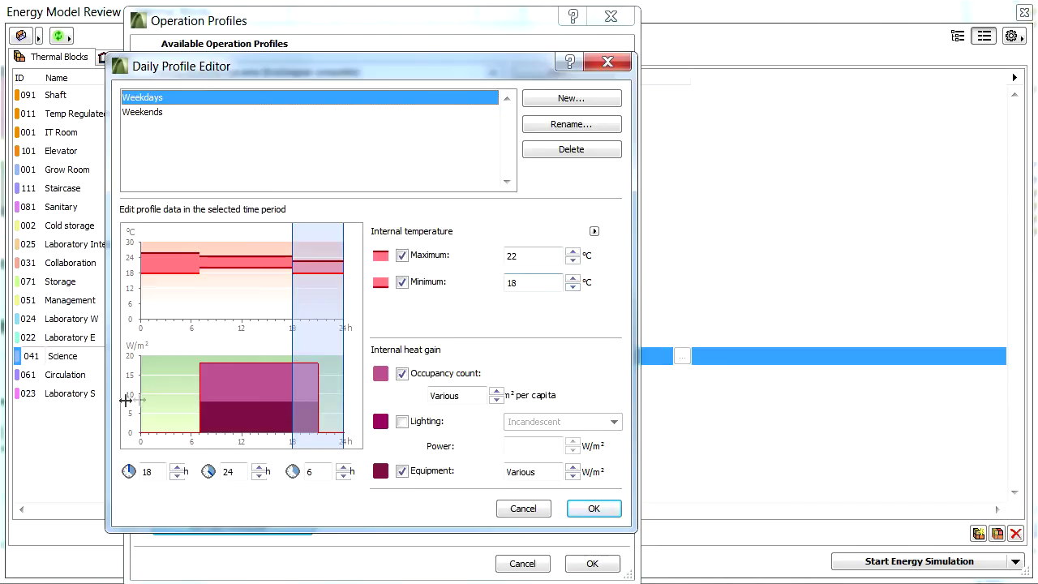
Lower the Weekdays maximum internal temperature from 0 to 7 h to 22 °C
{"action": "left_click_drag", "start_coordinate": [141, 398], "coordinate": [192, 391]}
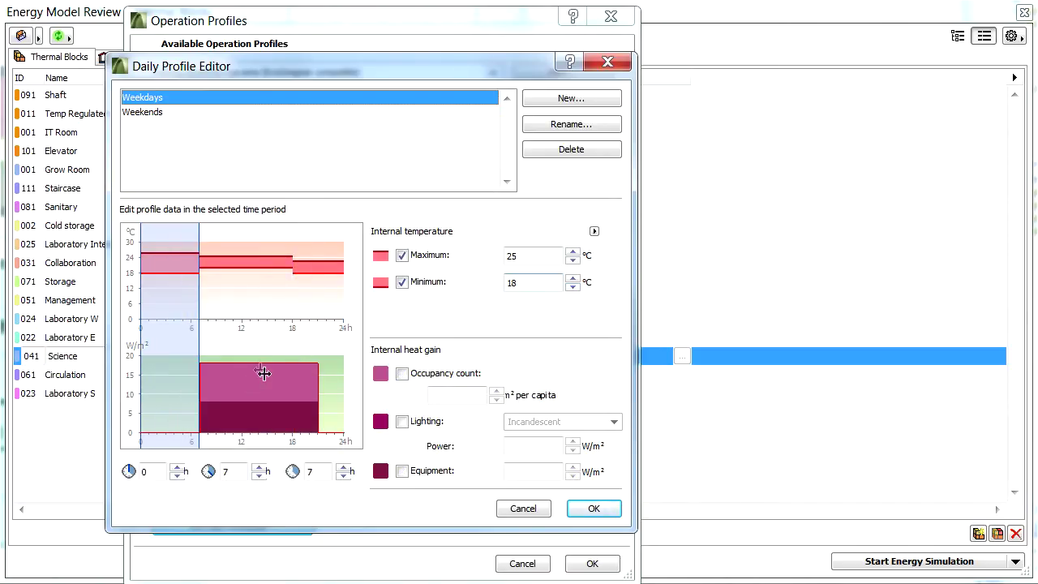
{"action": "left_click", "coordinate": [572, 261]}
{"action": "left_click", "coordinate": [572, 261]}
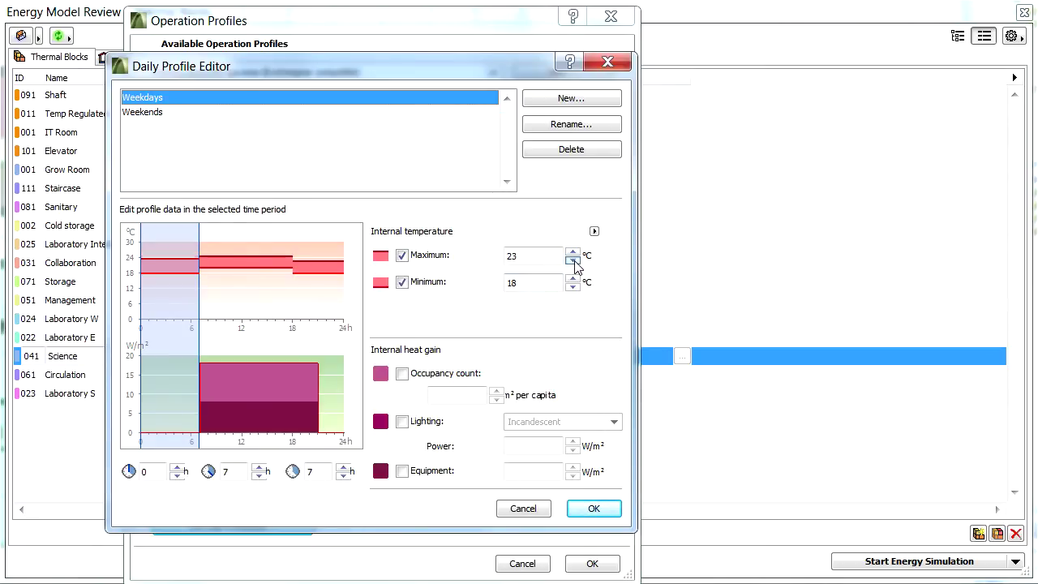
{"action": "left_click", "coordinate": [572, 261]}
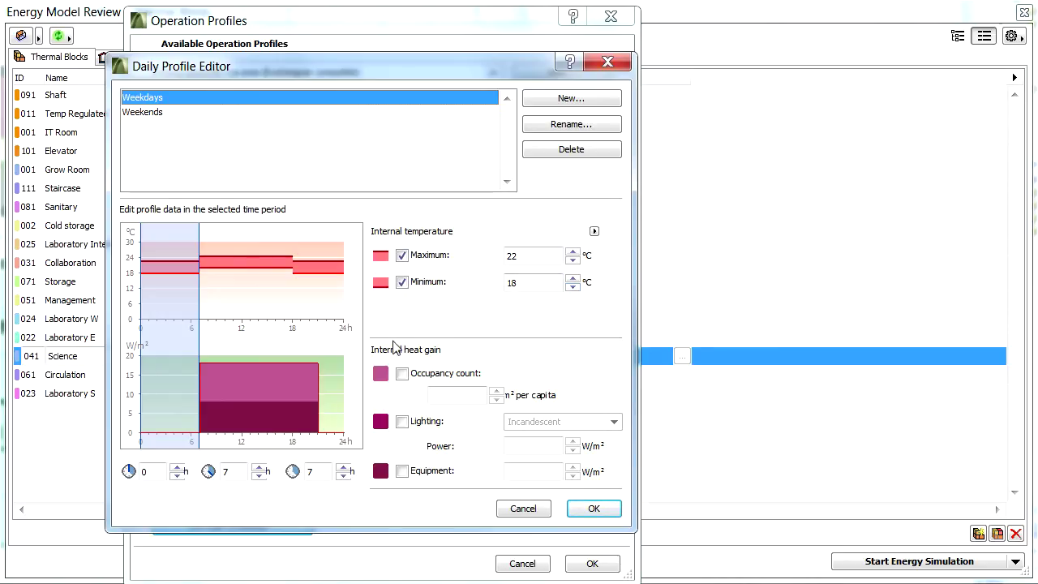
Enable lighting heat gain for the Weekdays period from 7 to 18 h and choose LED light as its type
{"action": "left_click_drag", "start_coordinate": [204, 417], "coordinate": [289, 419]}
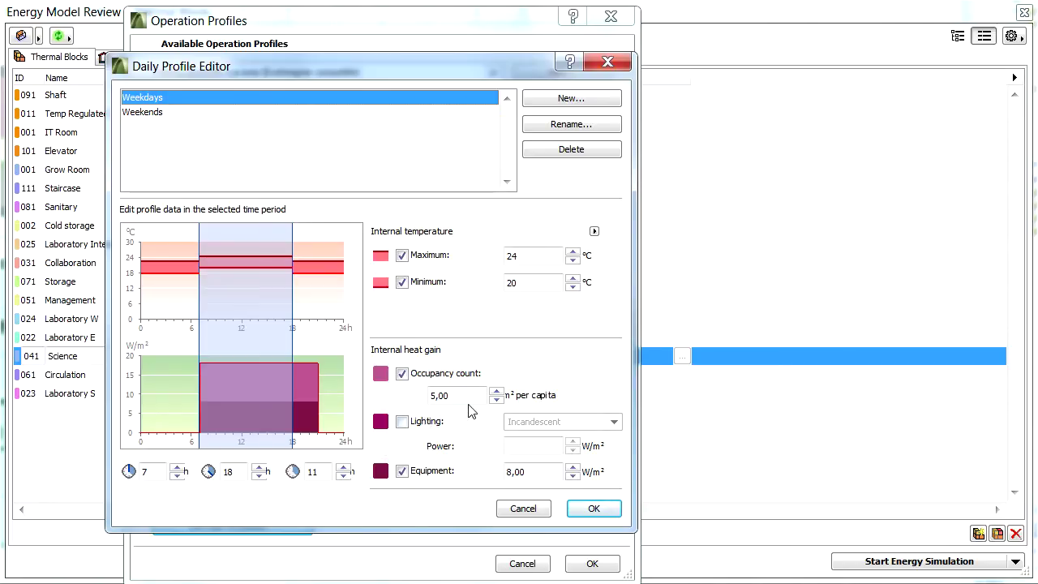
{"action": "left_click", "coordinate": [402, 421]}
{"action": "left_click", "coordinate": [567, 423]}
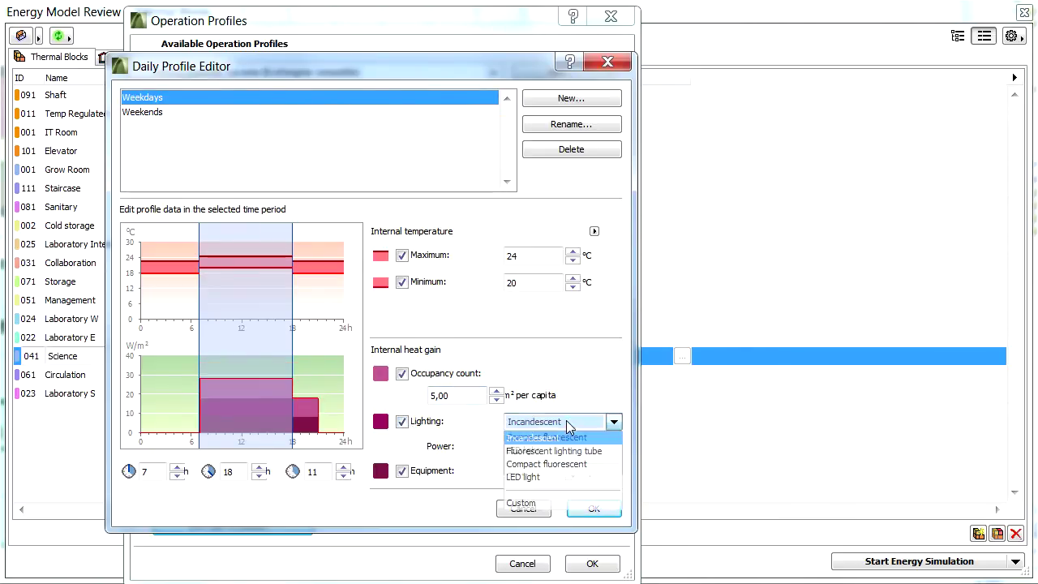
{"action": "left_click", "coordinate": [576, 477]}
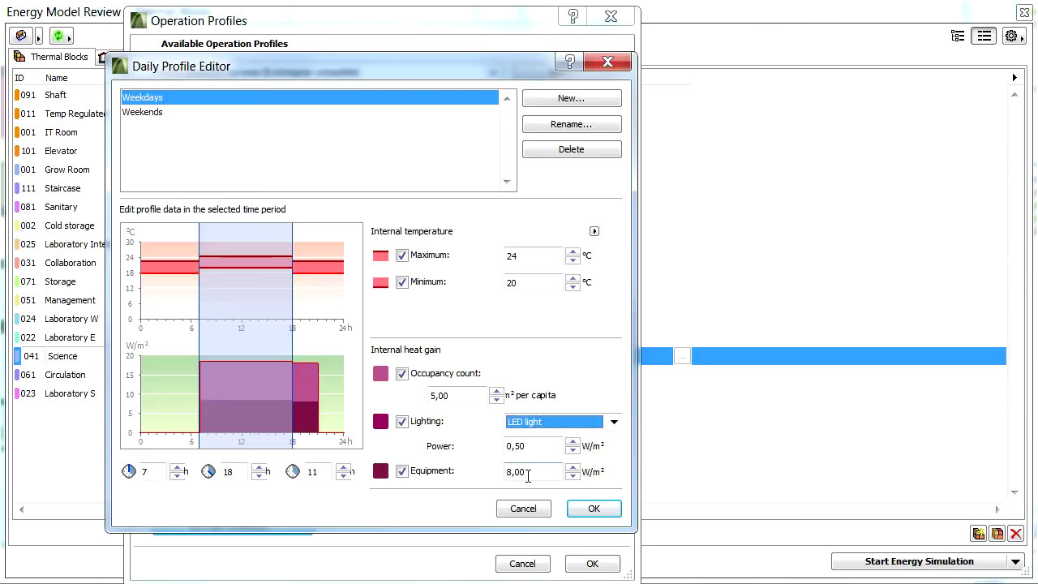
Turn off the occupancy count and equipment heat gains for the Weekdays period from 18 to 24 h
{"action": "left_click", "coordinate": [303, 434]}
{"action": "left_click_drag", "start_coordinate": [293, 429], "coordinate": [342, 431]}
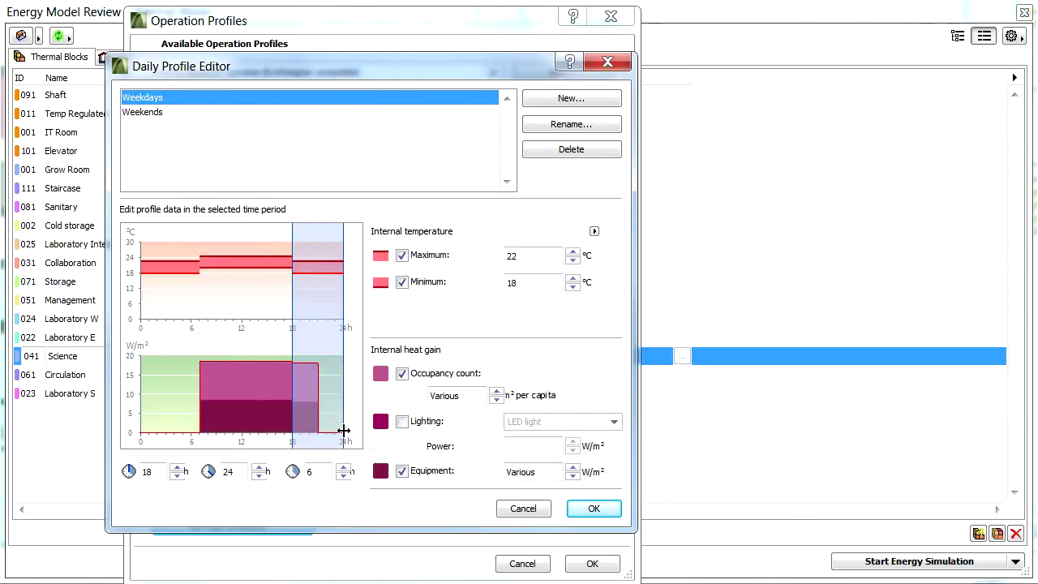
{"action": "left_click", "coordinate": [401, 374]}
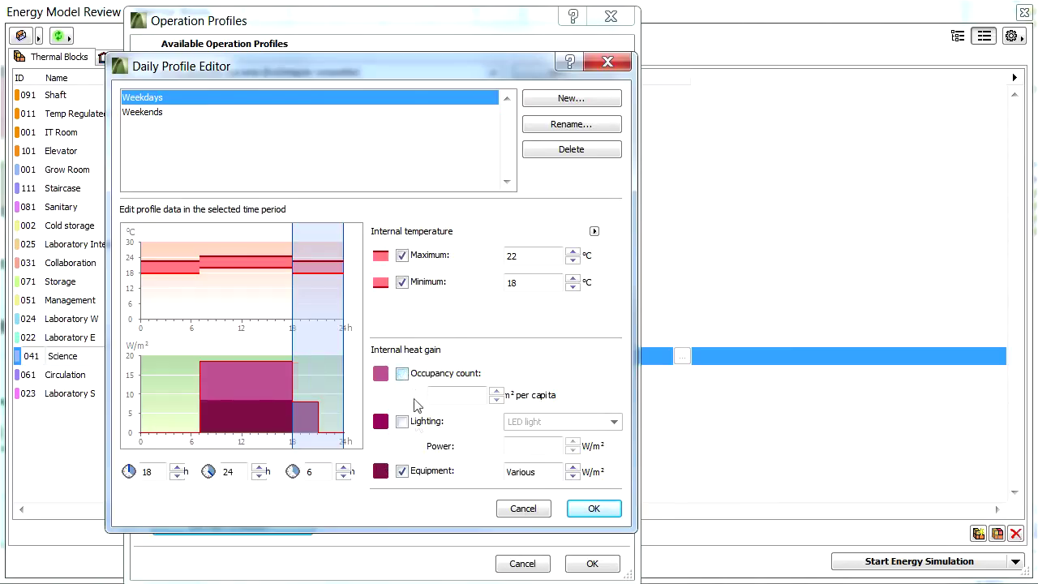
{"action": "left_click", "coordinate": [403, 472]}
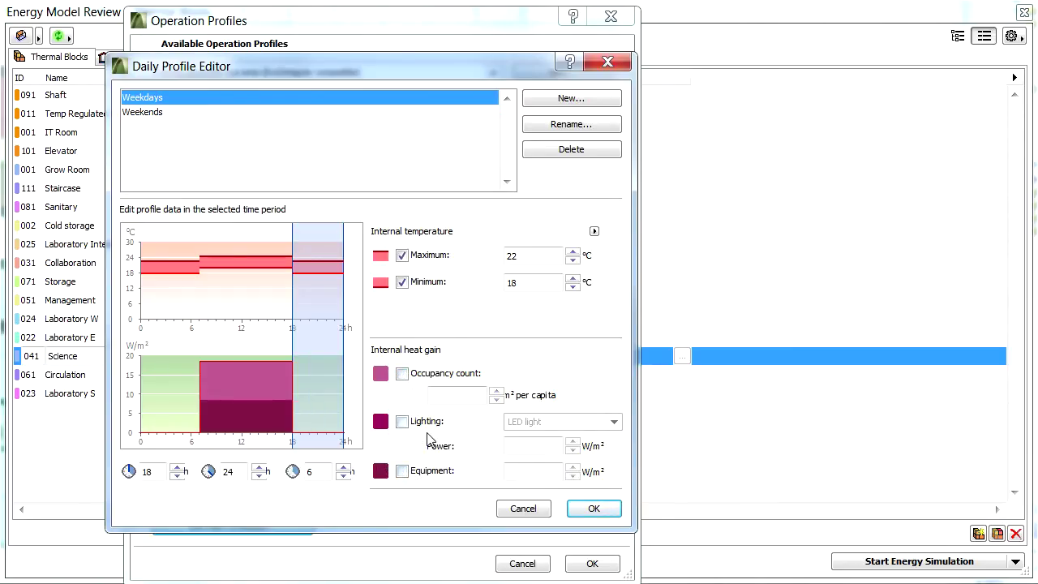
Set the Weekends maximum internal temperature to 24 °C for all 24 hours, then accept the daily schedules and the operation profile
{"action": "left_click", "coordinate": [157, 113]}
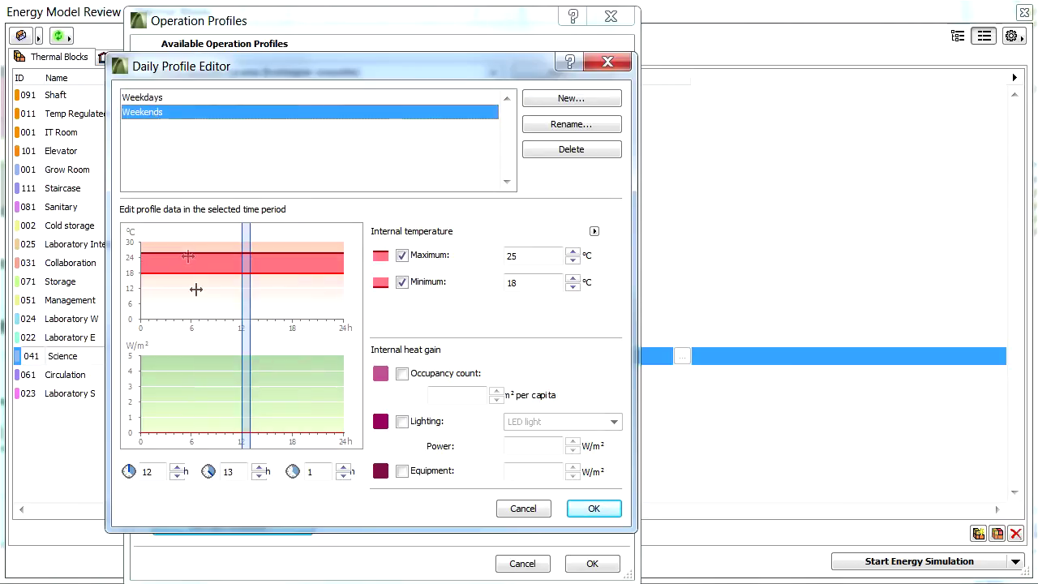
{"action": "left_click_drag", "start_coordinate": [142, 400], "coordinate": [356, 442]}
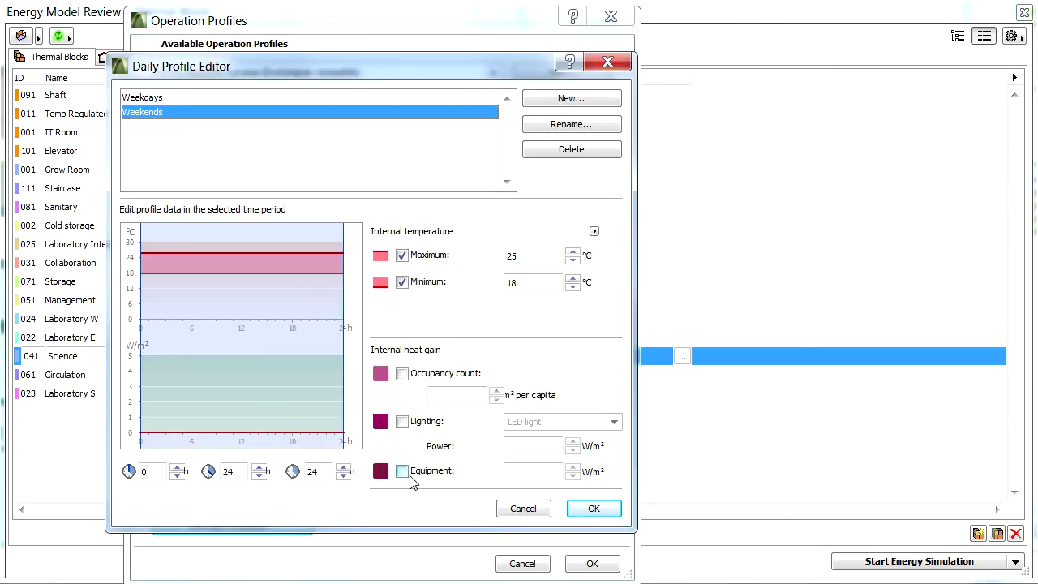
{"action": "left_click", "coordinate": [573, 261]}
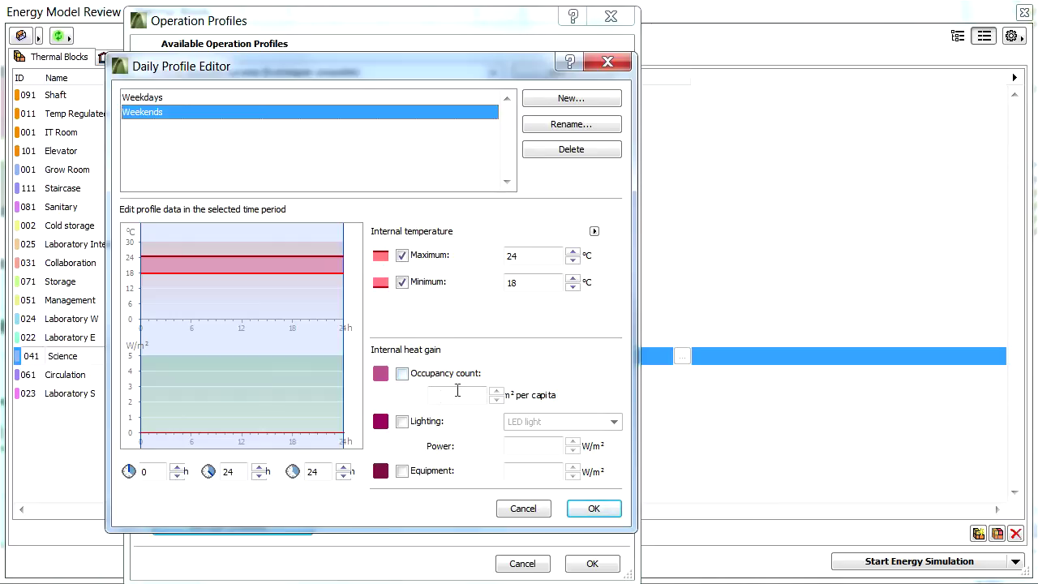
{"action": "left_click", "coordinate": [595, 508]}
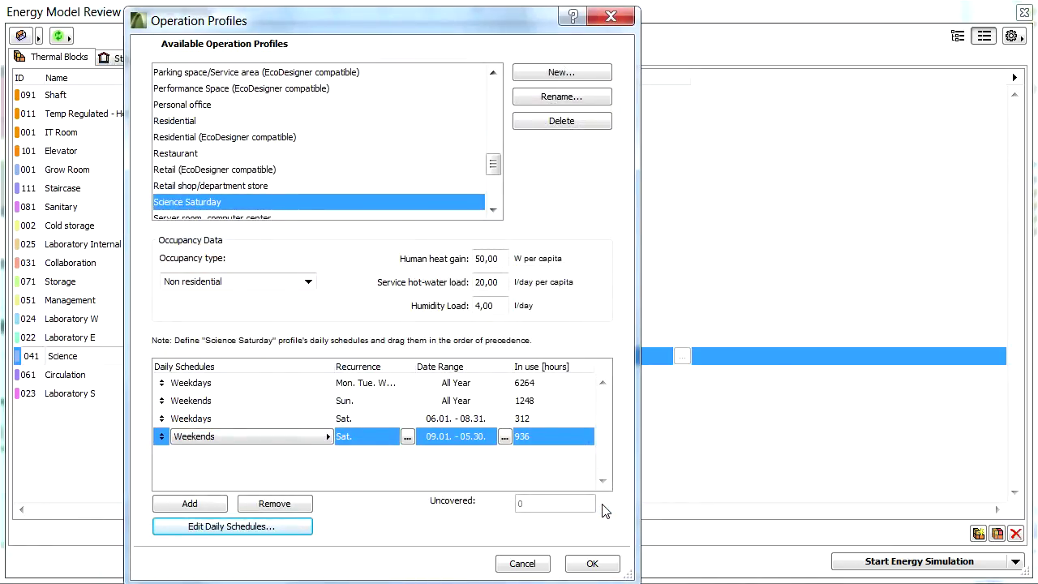
{"action": "left_click", "coordinate": [592, 564]}
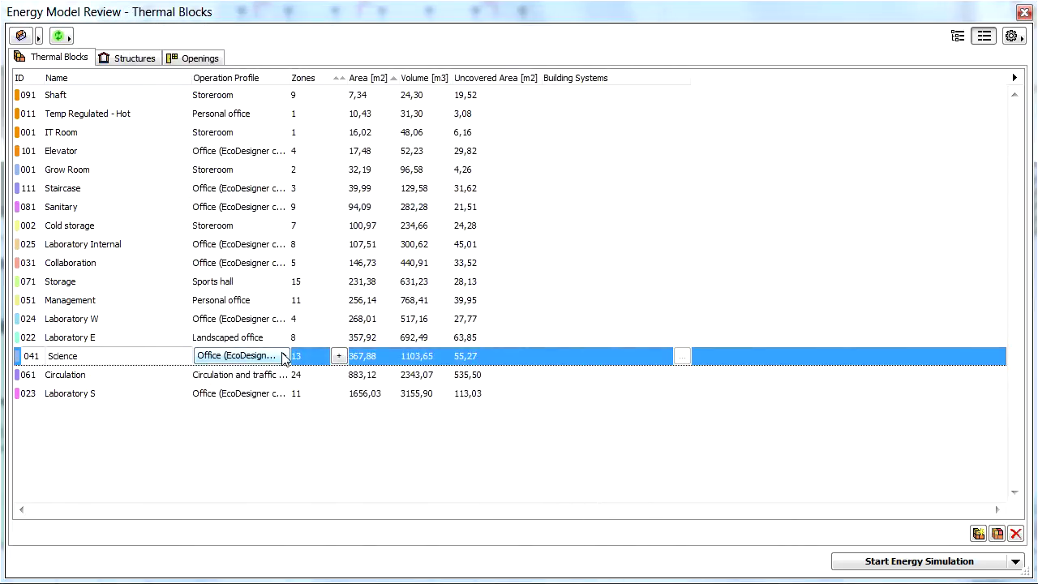
Open the list of operation profiles available for the Science thermal block
{"action": "left_click", "coordinate": [283, 357]}
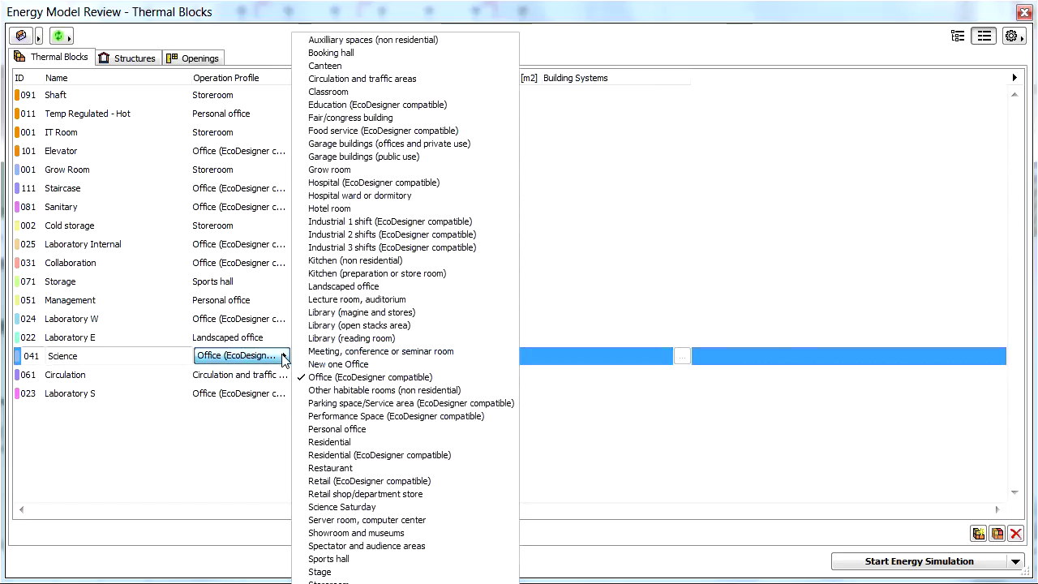